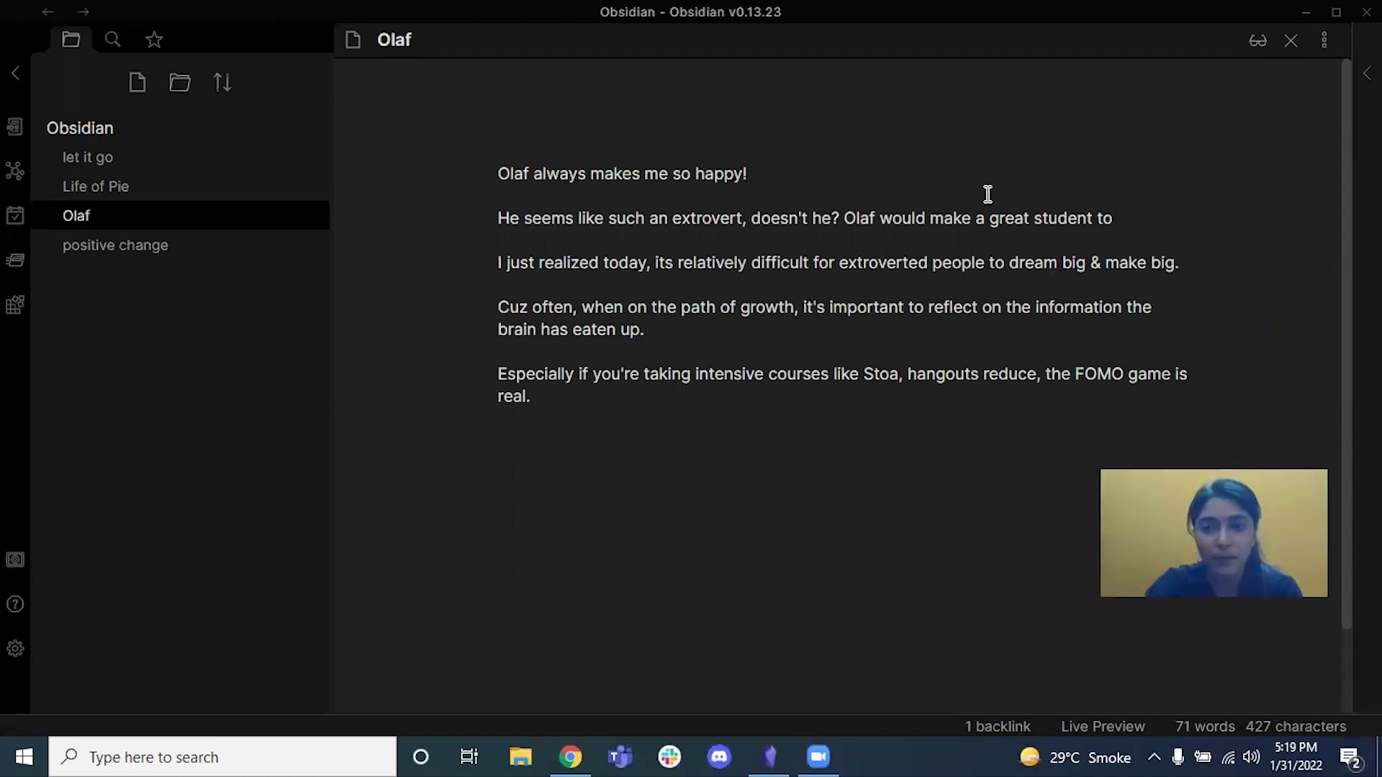
# Append a [[Eckart Tolle]] link after 'great student to' and open the new empty note.
pyautogui.click(1155, 220)
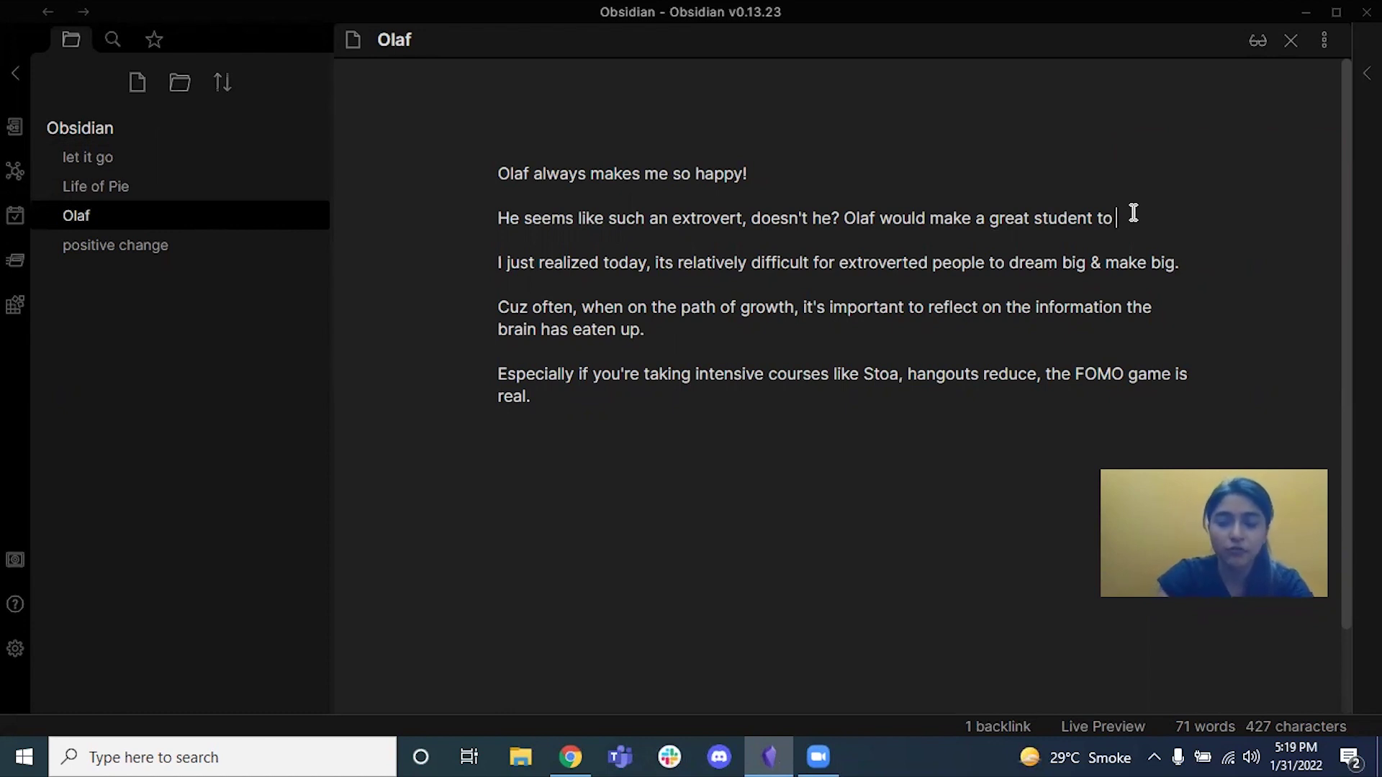
pyautogui.write('[[')
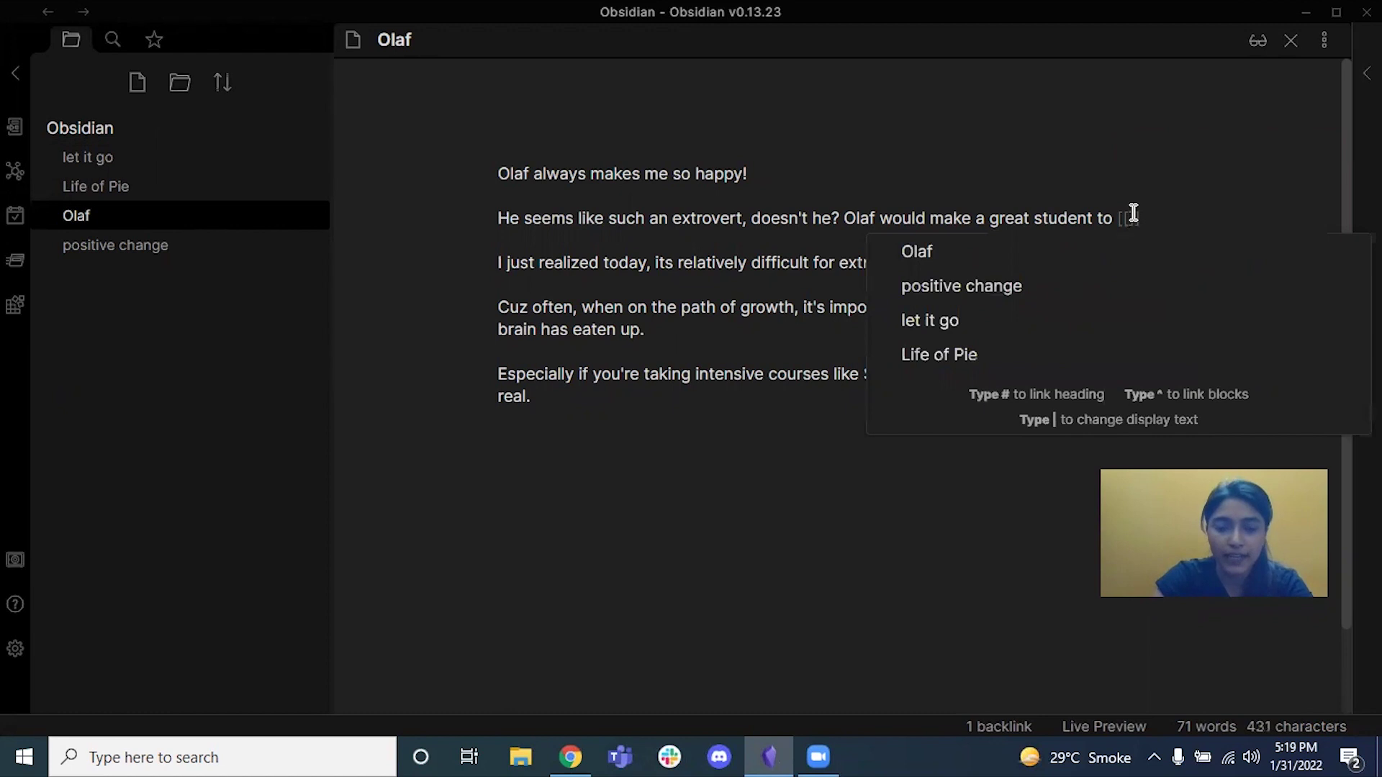
pyautogui.write('Jck')
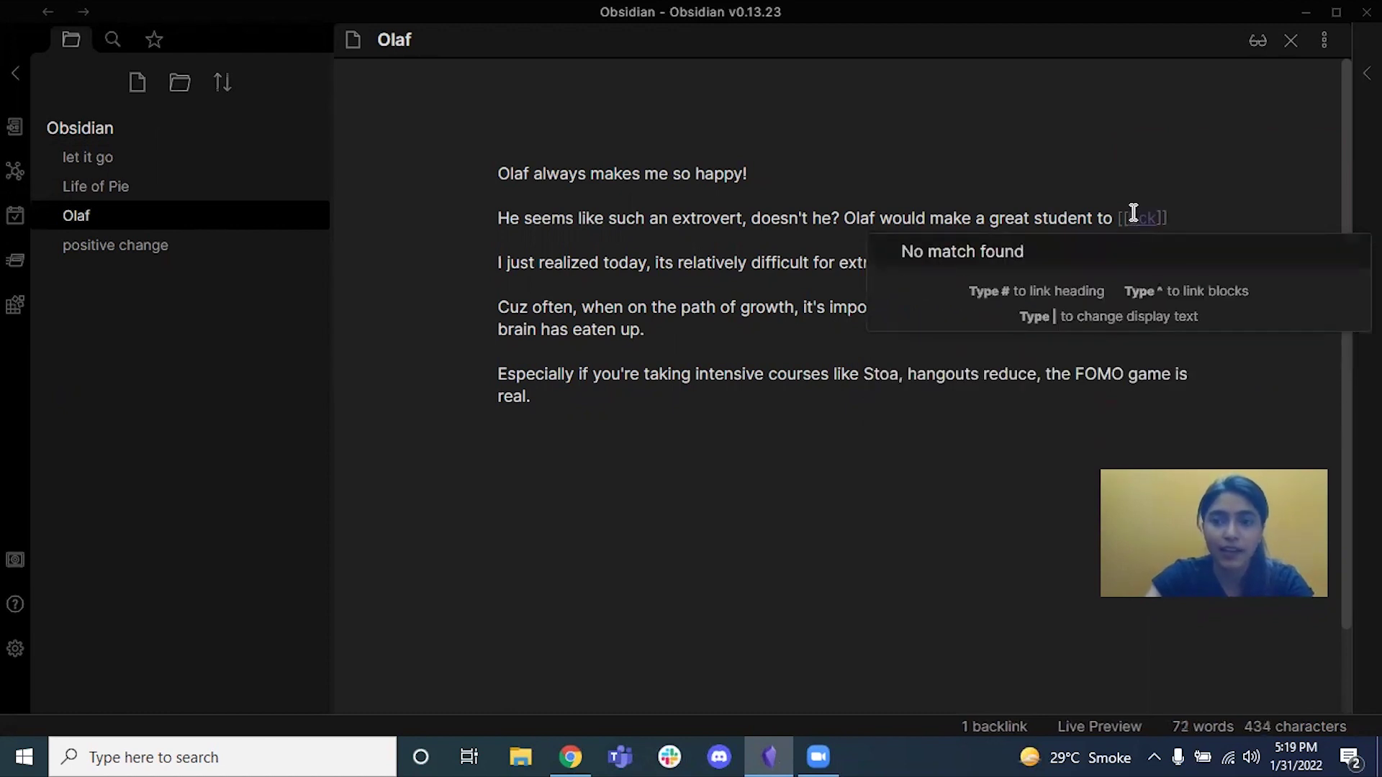
pyautogui.write('art to')
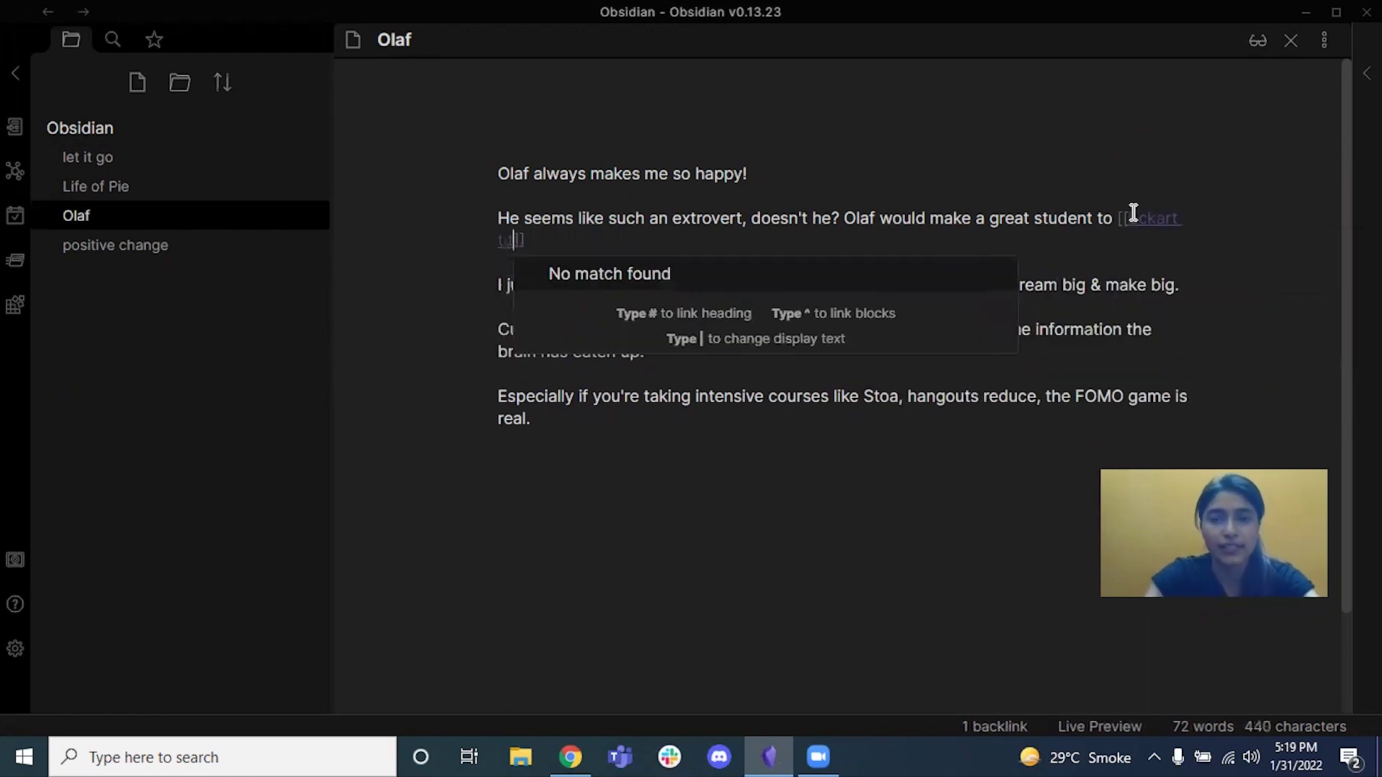
pyautogui.press('BackSpace')
pyautogui.press('BackSpace')
pyautogui.write('Tolle')
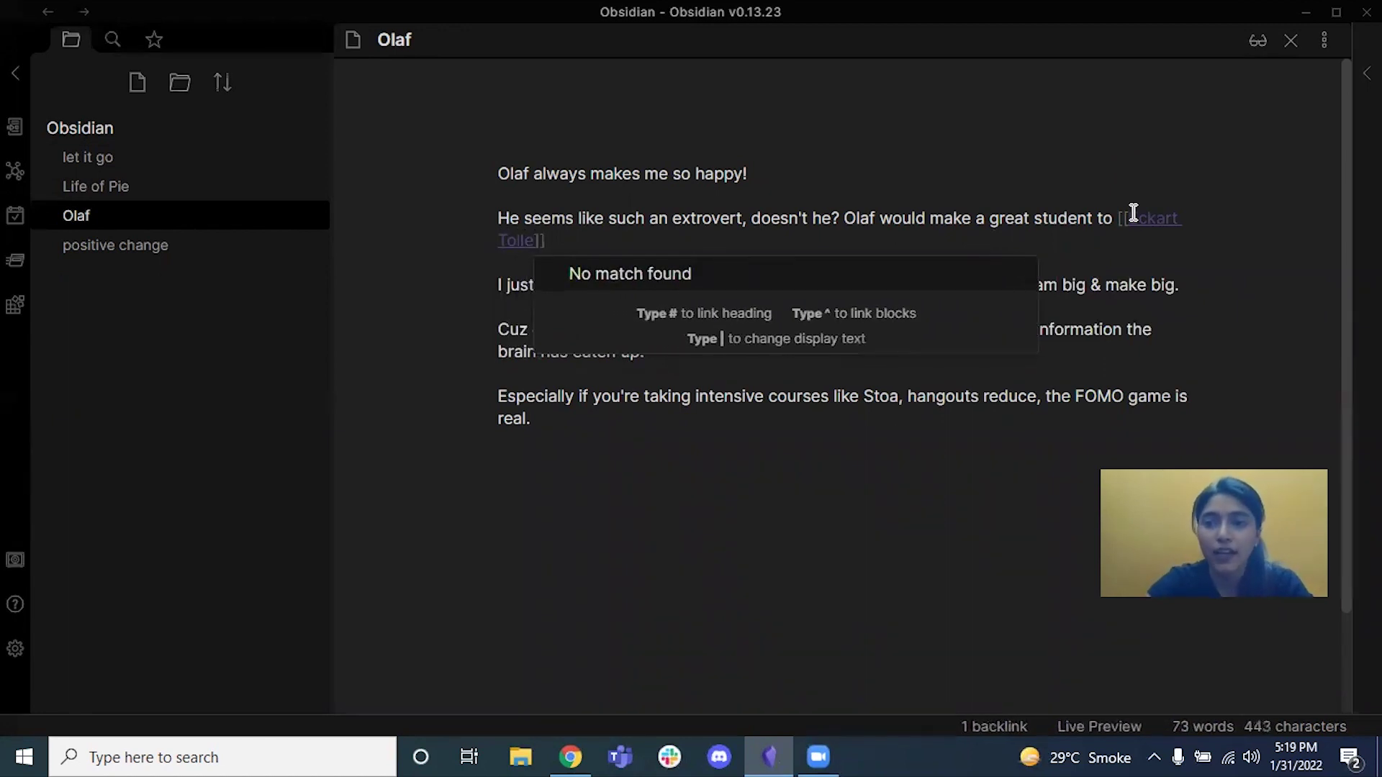
pyautogui.keyDown('ctrl'); pyautogui.click(1146, 217); pyautogui.keyUp('ctrl')
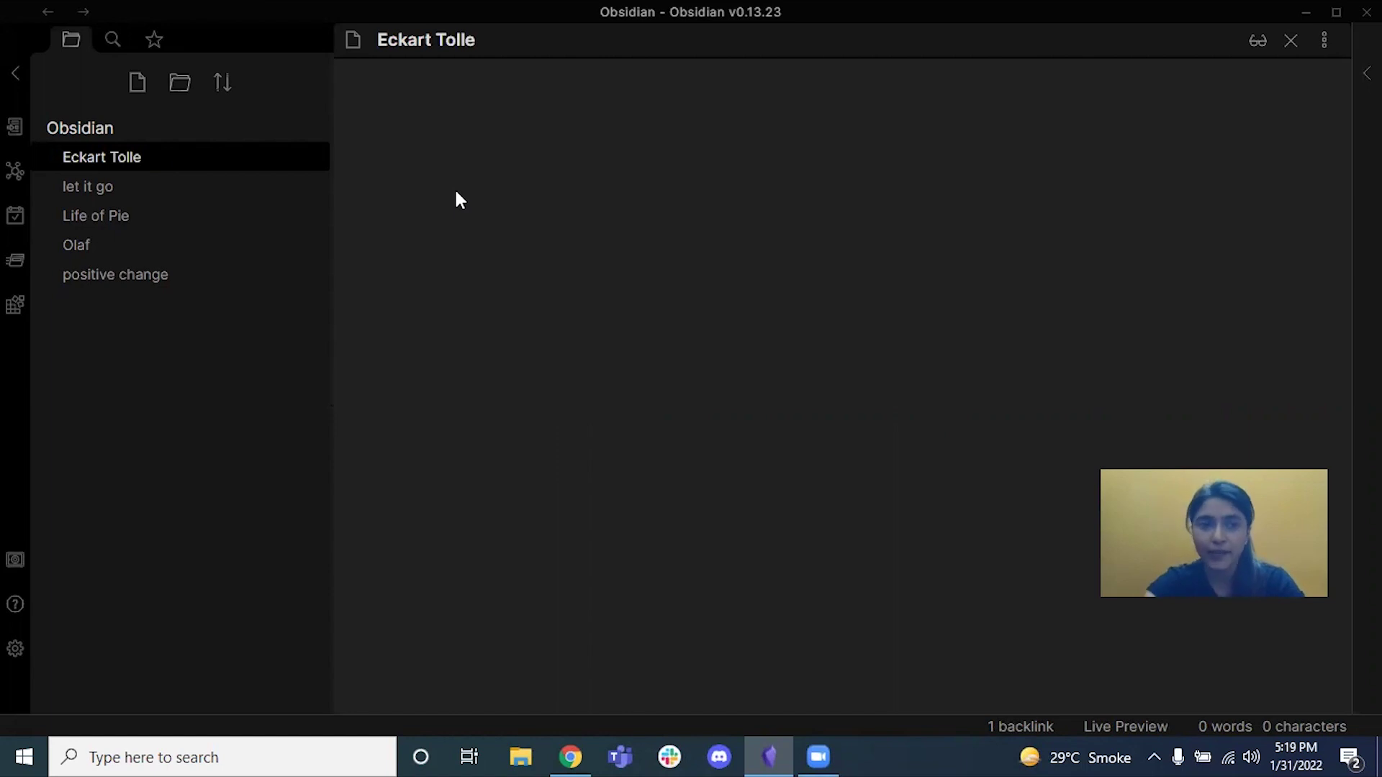
# View the Obsidian graph with the Eckart Tolle note, then switch to the Miro board in Chrome.
pyautogui.click(21, 180)
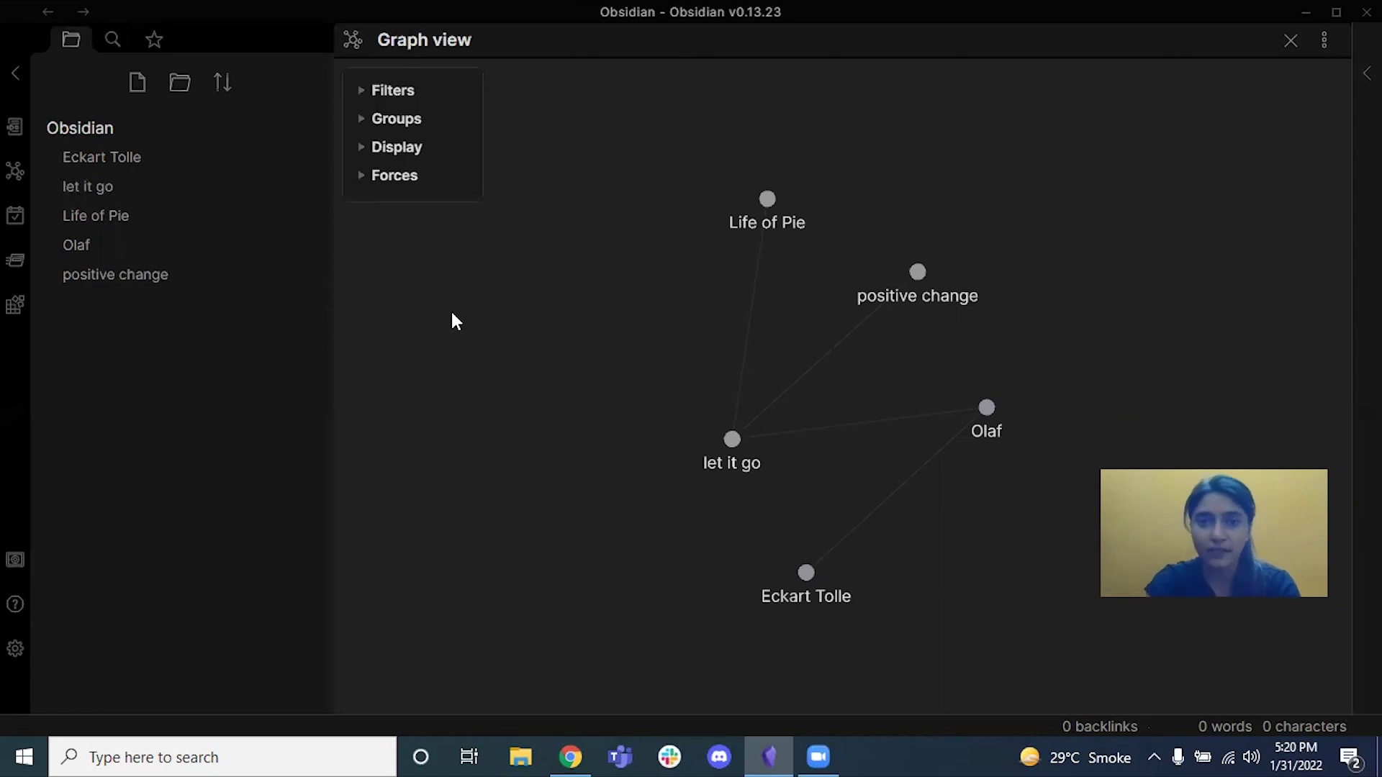
pyautogui.hotkey('alt', 'Tab')
pyautogui.press('Tab')
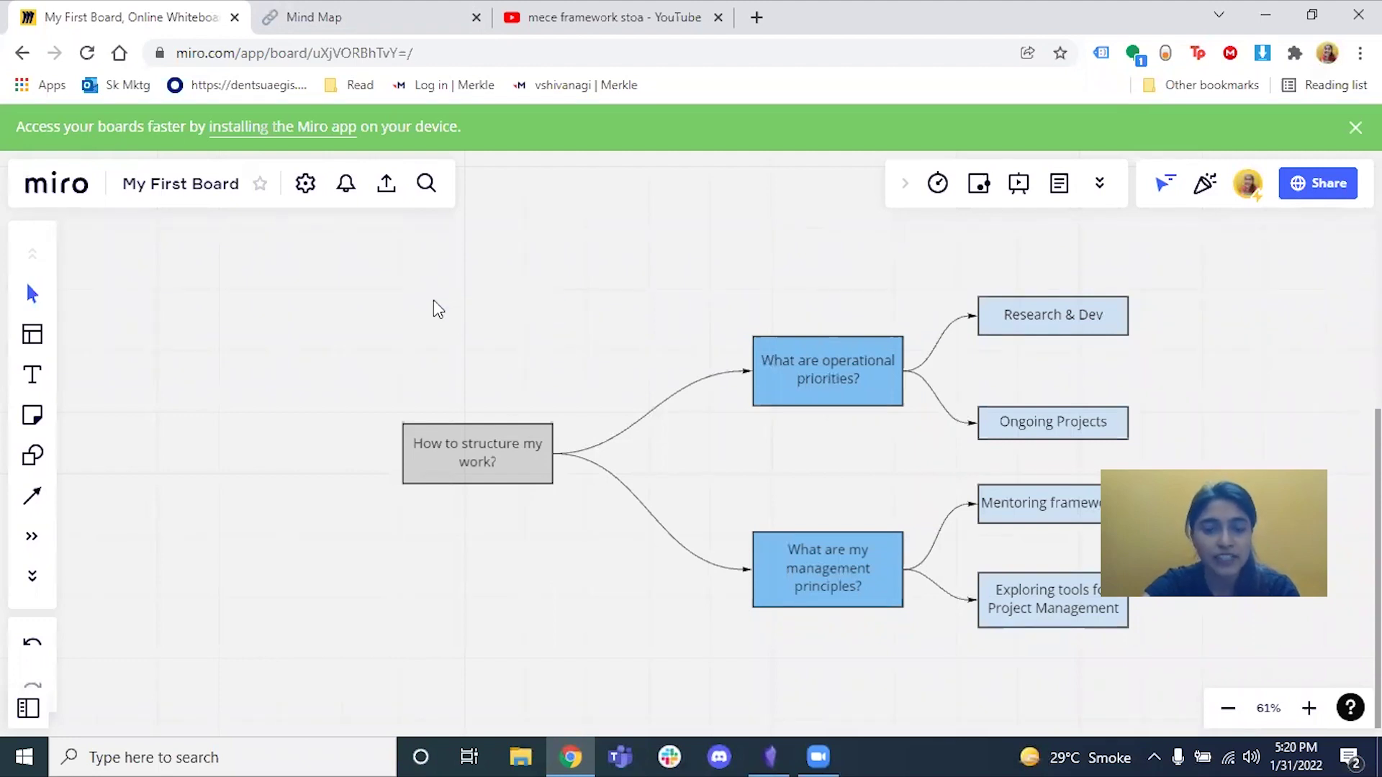
pyautogui.moveTo(568, 331); pyautogui.dragTo(432, 300)
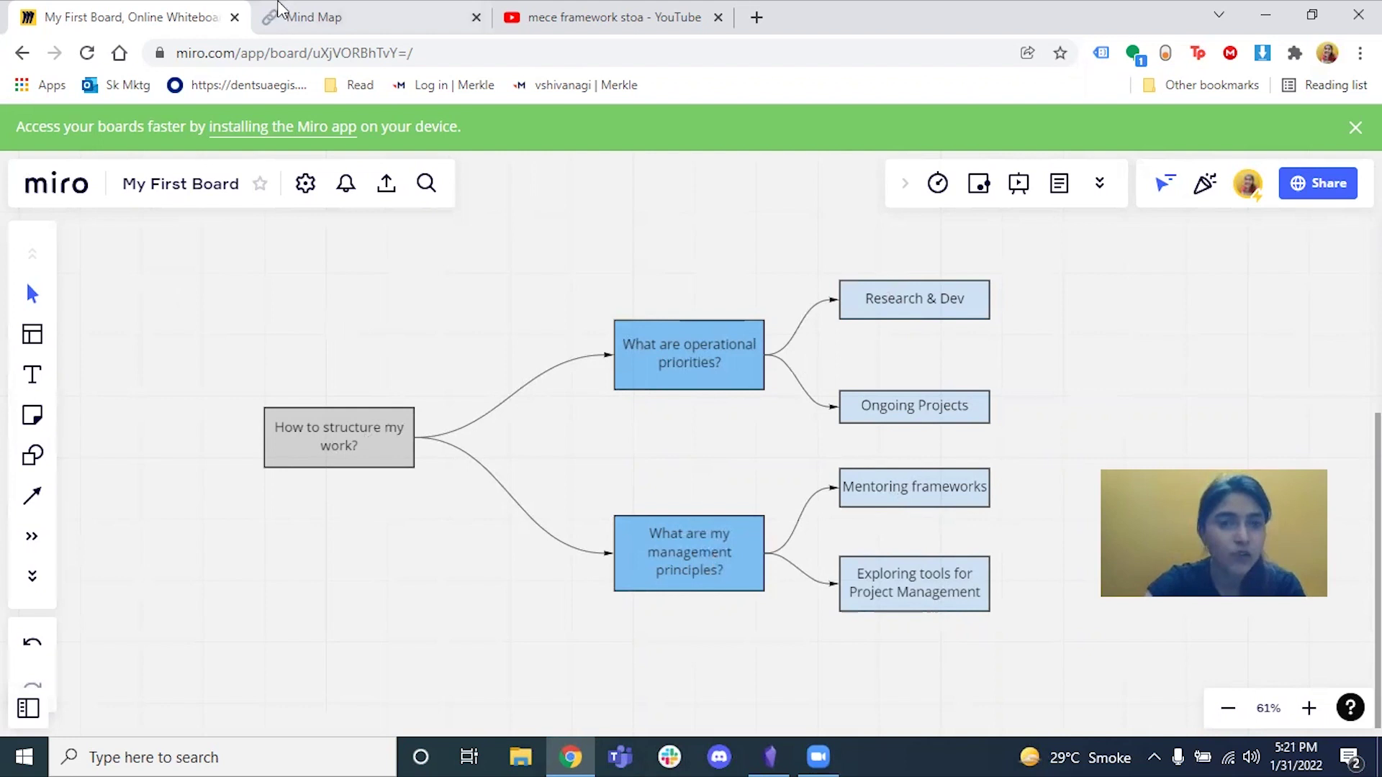
pyautogui.click(280, 6)
# Insert a Miro embed block under the Mind Map title using /miro.
pyautogui.click(472, 465)
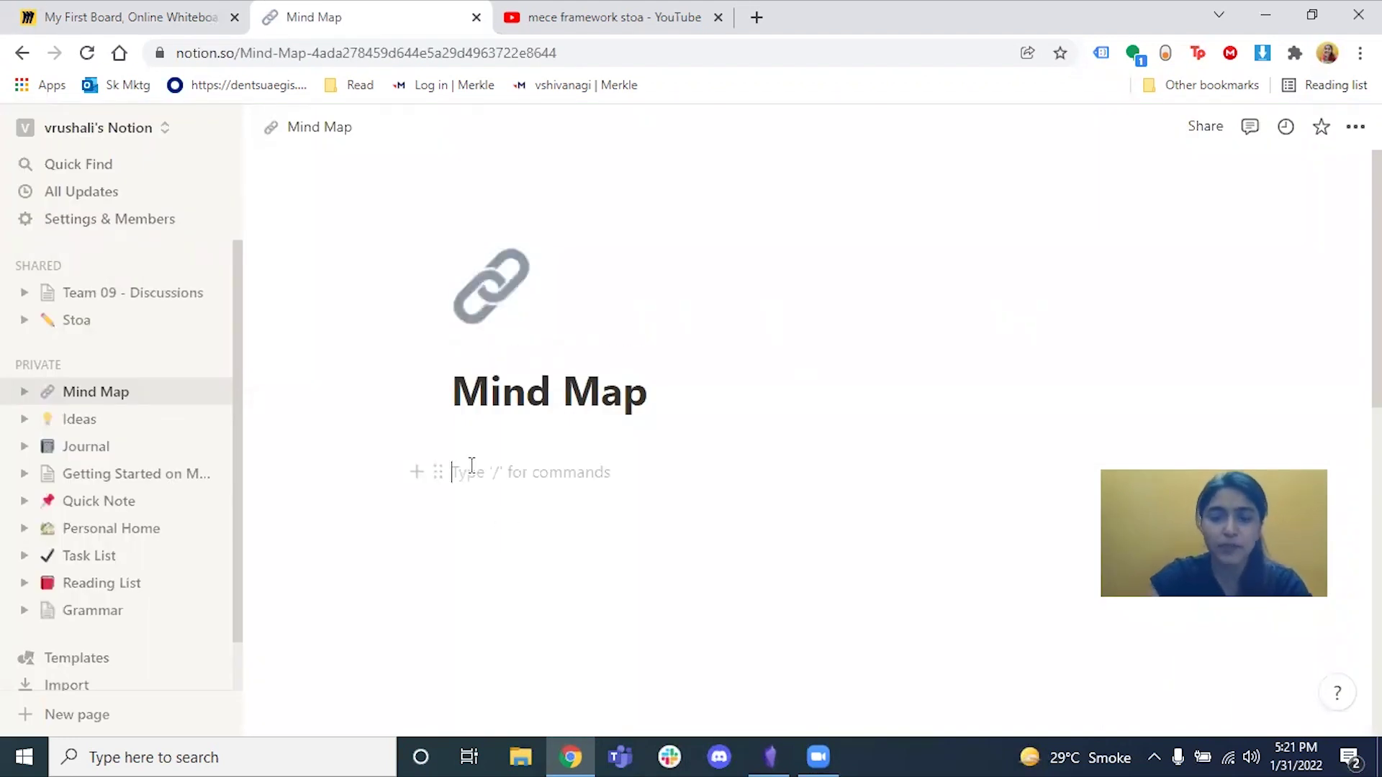
pyautogui.write('/')
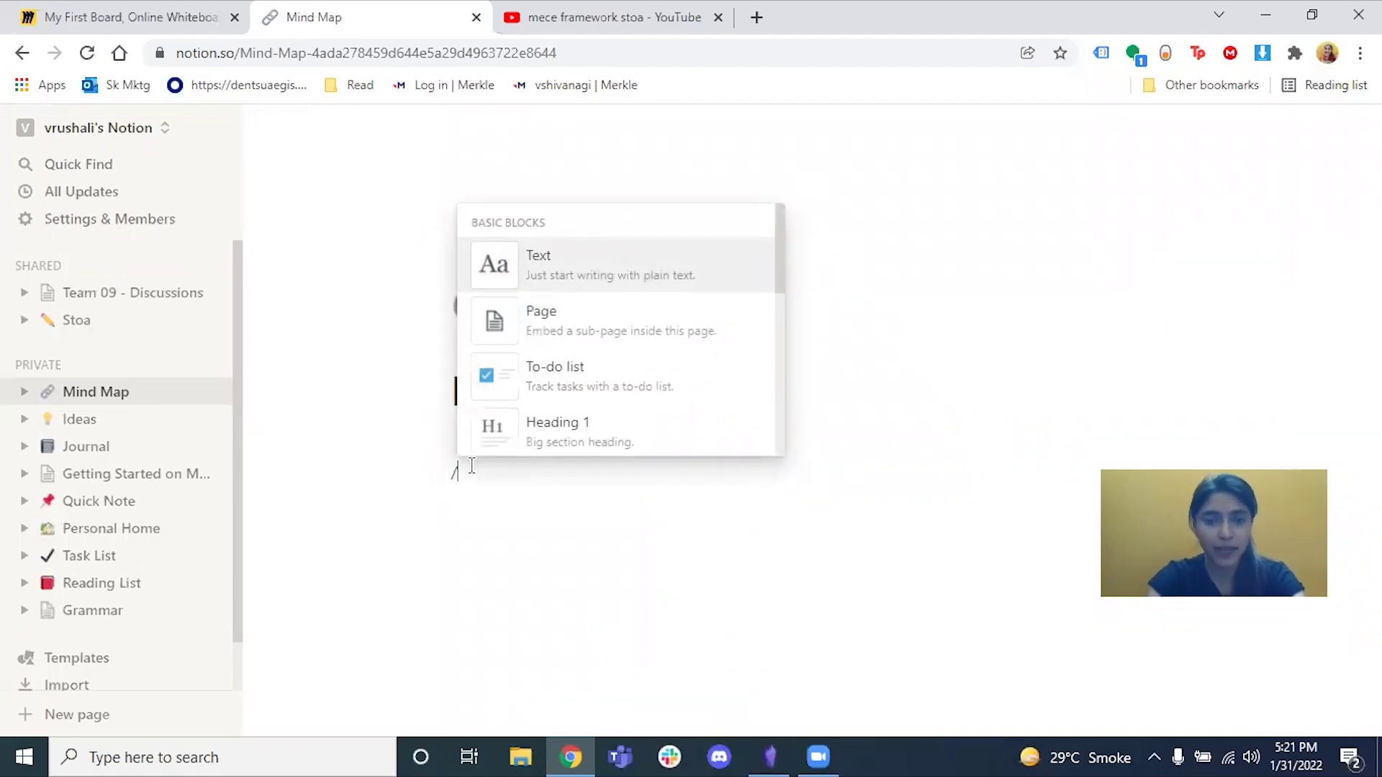
pyautogui.write('miro')
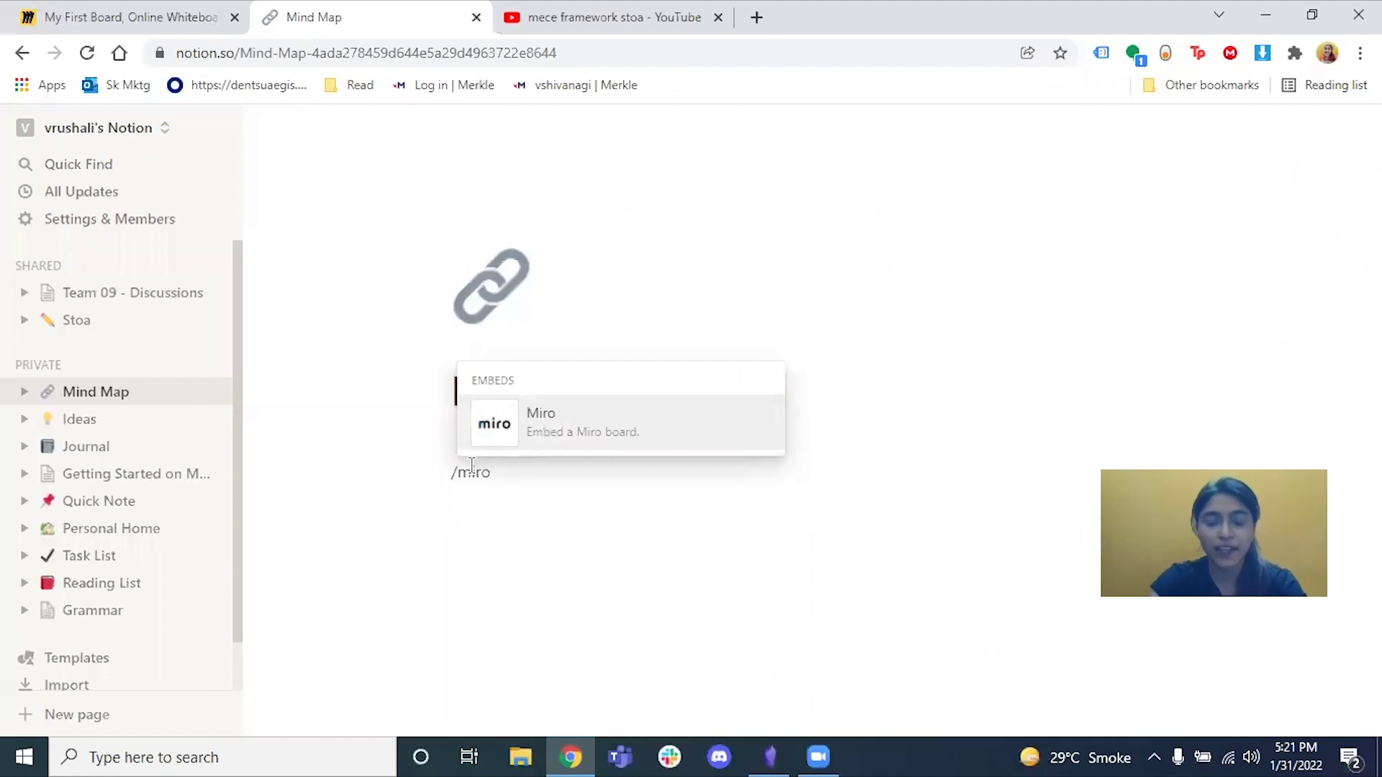
pyautogui.click(569, 433)
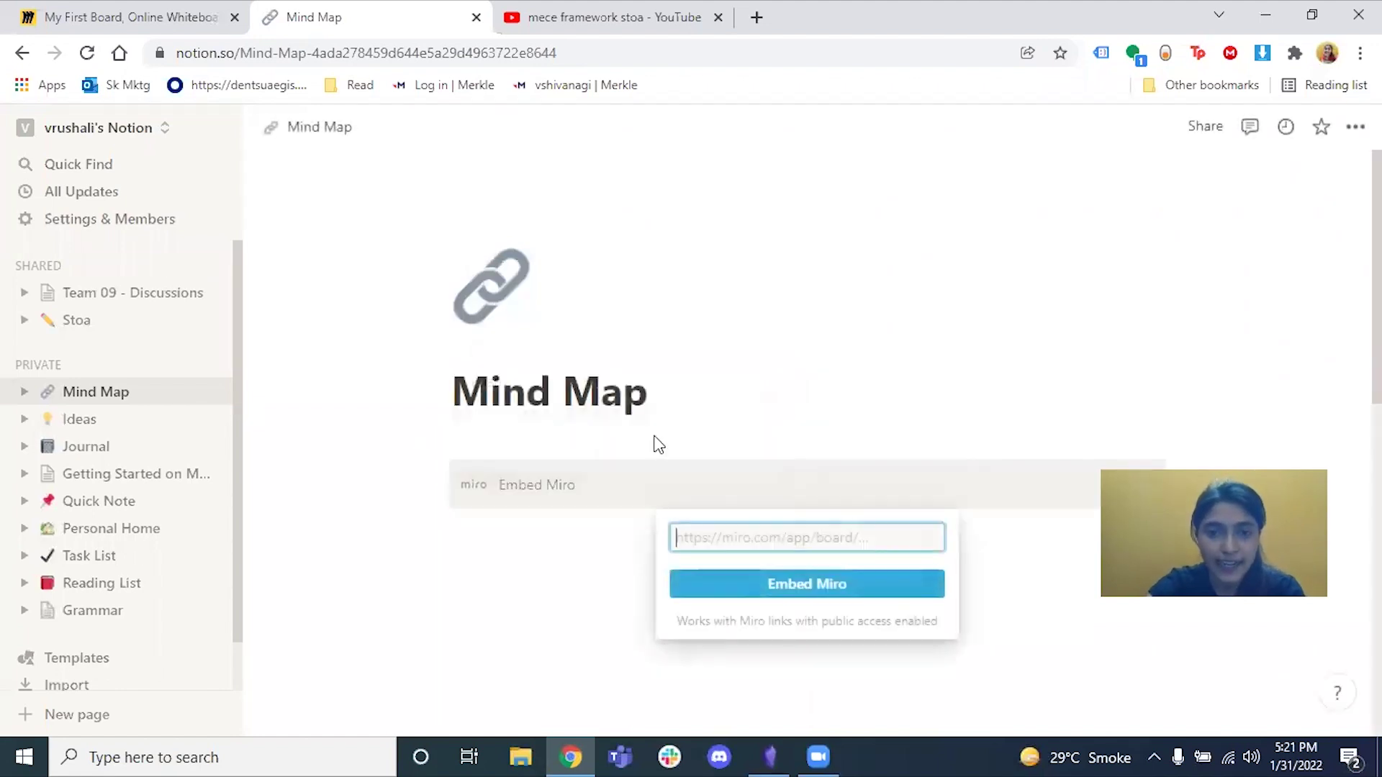
# Copy the public link of Miro's 'My First Board' from its Share options and return to Notion.
pyautogui.click(188, 7)
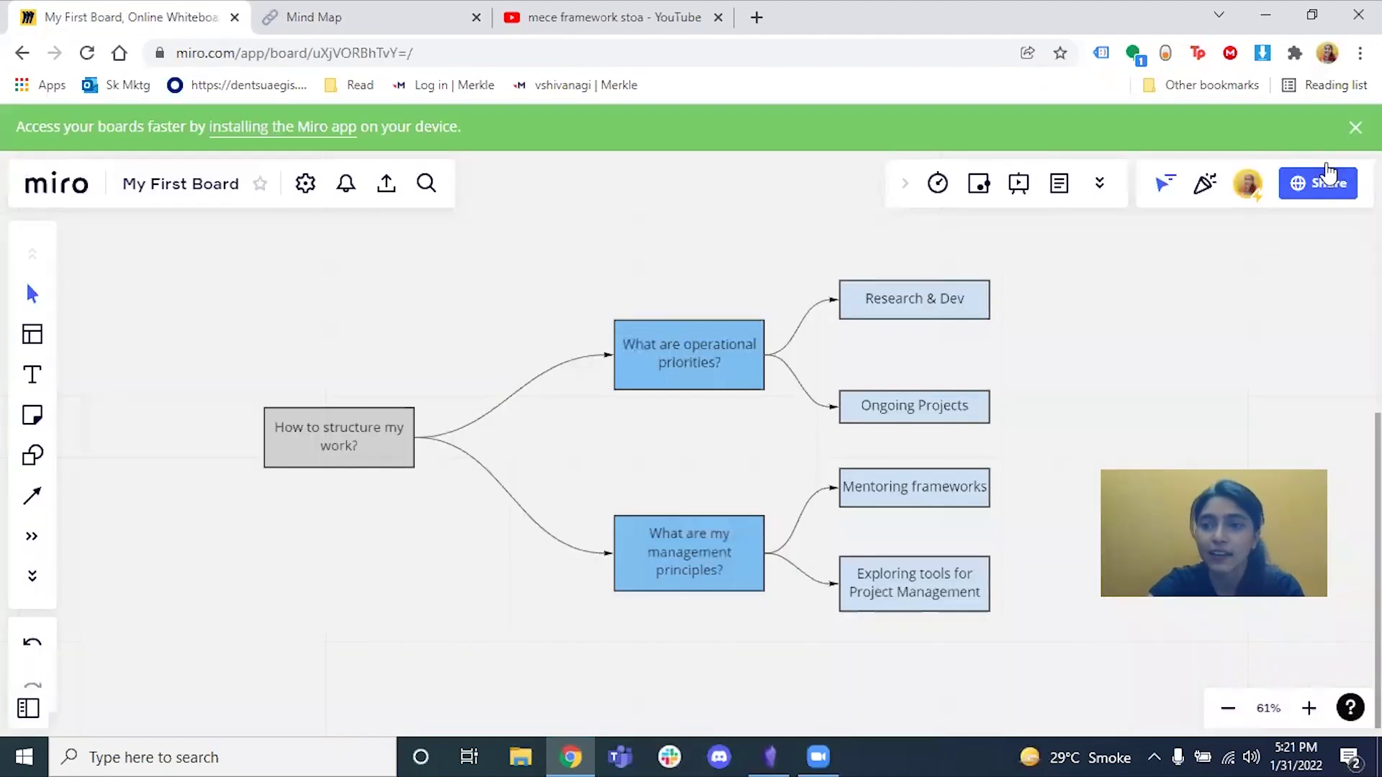
pyautogui.click(1329, 197)
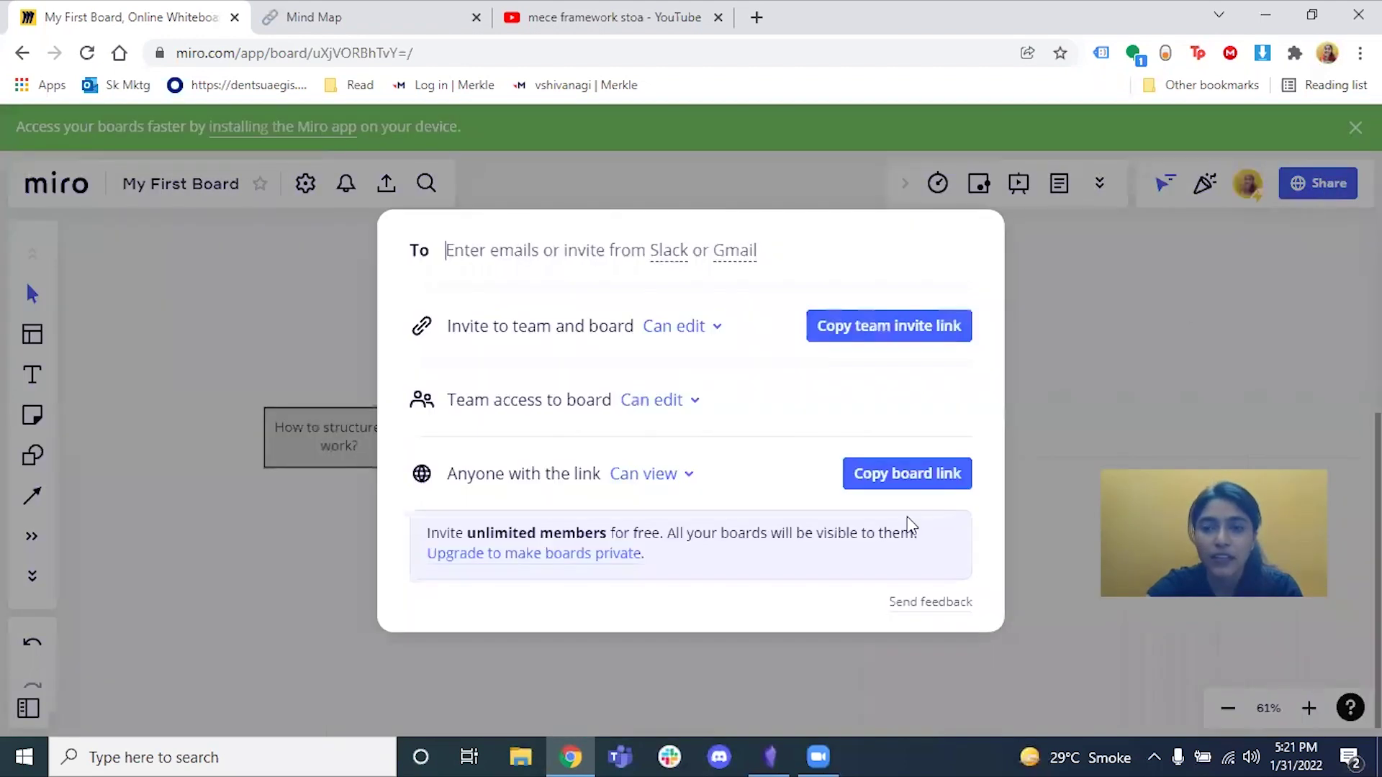
pyautogui.click(913, 493)
pyautogui.click(305, 17)
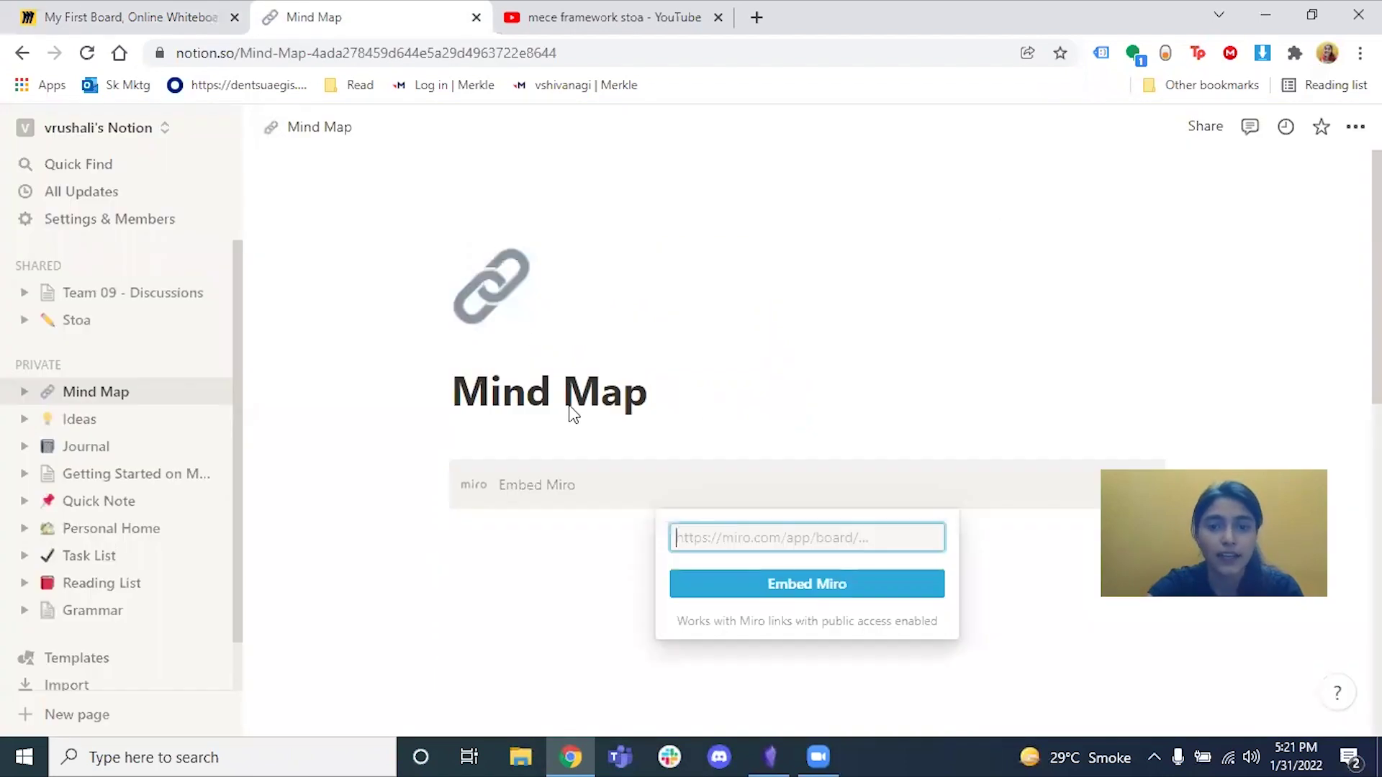
# Paste the board link into the Miro embed and load the live 'How to structure my work?' mind map.
pyautogui.hotkey('ctrl', 'v')
pyautogui.press('Return')
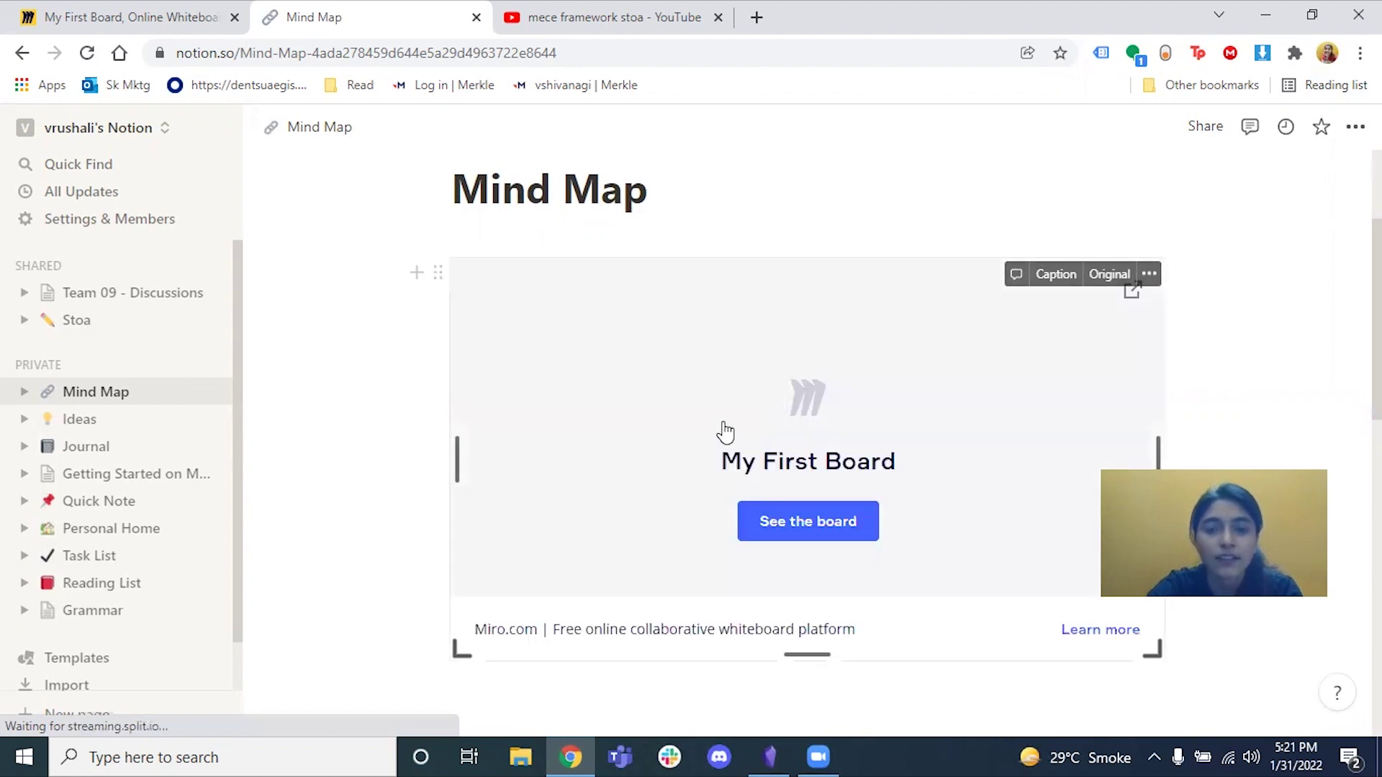
pyautogui.click(815, 532)
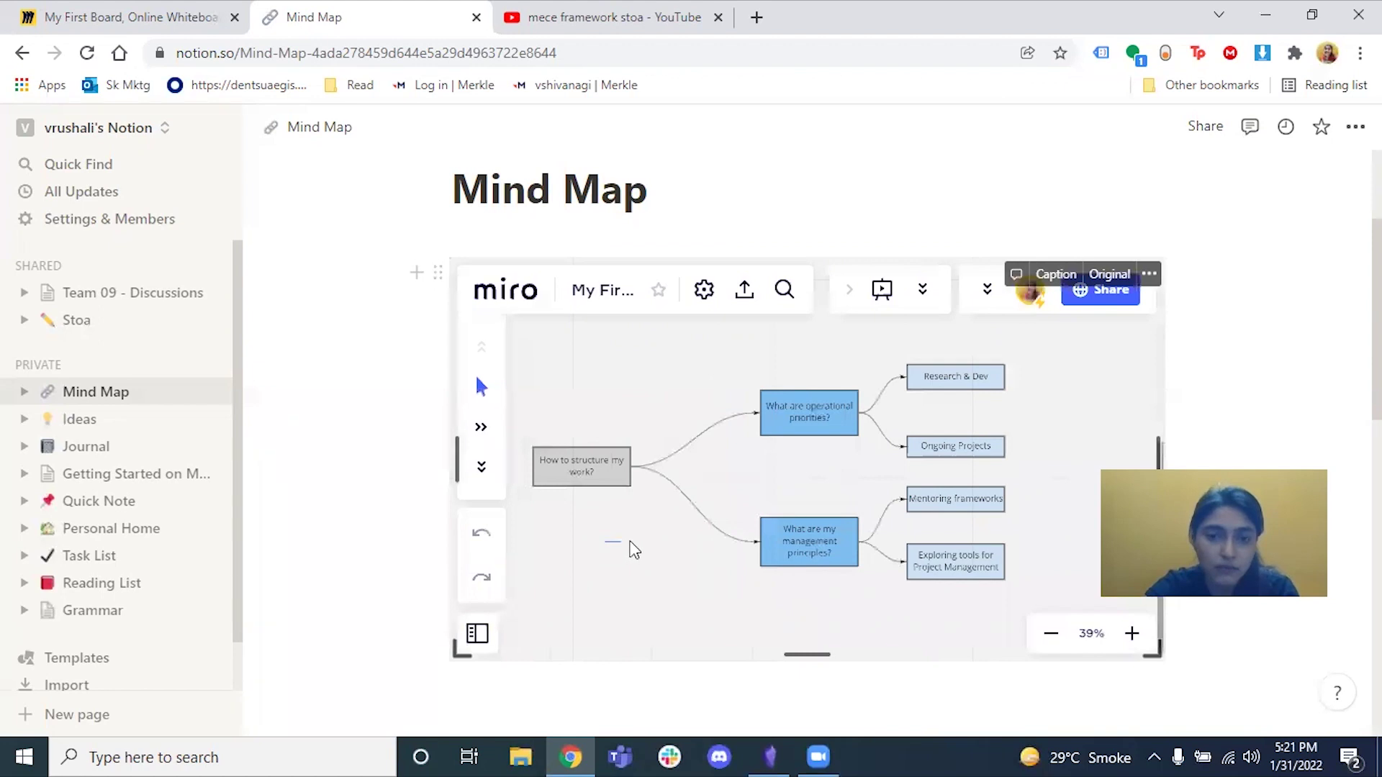
pyautogui.moveTo(663, 513)
pyautogui.mouseDown()
pyautogui.moveTo(666, 545)
pyautogui.moveTo(664, 514)
pyautogui.mouseUp()
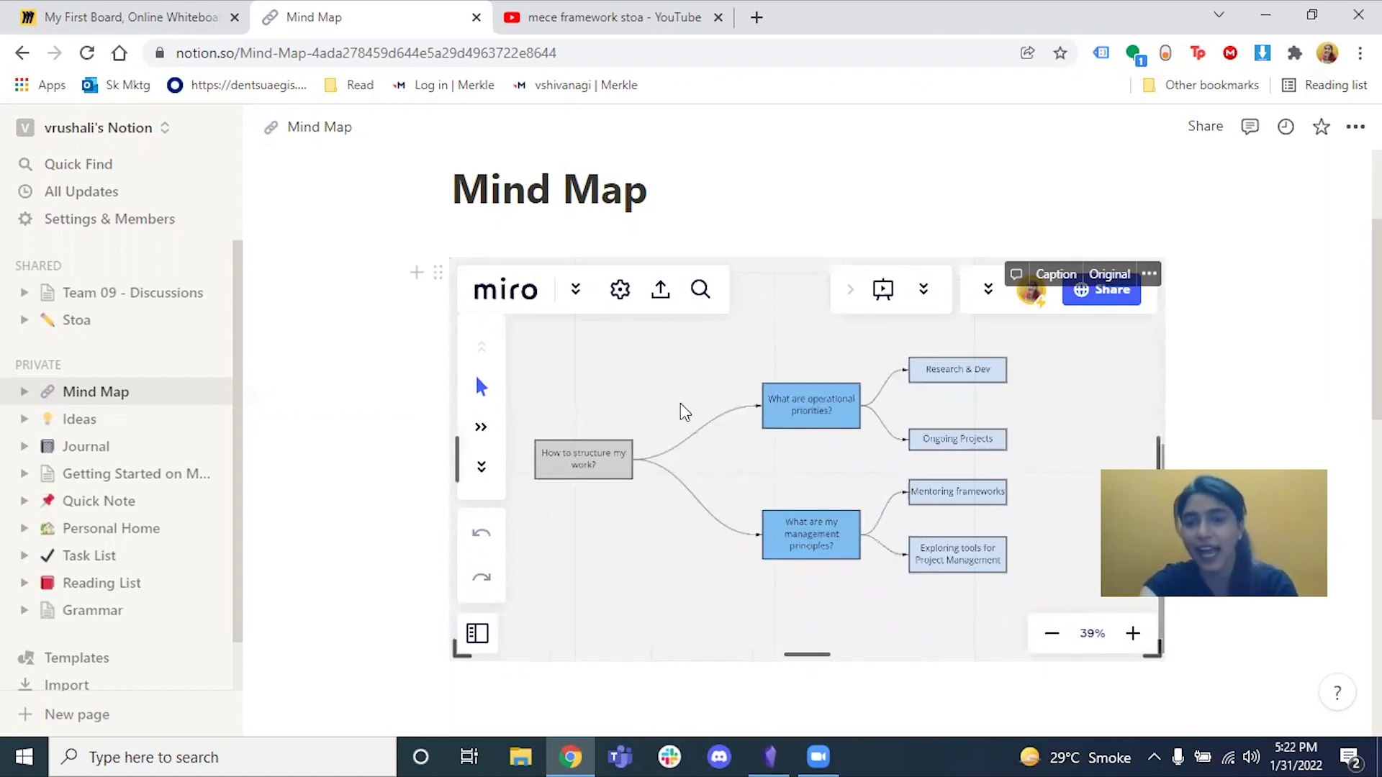
# Pan and zoom the embedded mind map to bring the Research & Dev node into view.
pyautogui.moveTo(682, 402); pyautogui.dragTo(685, 557)
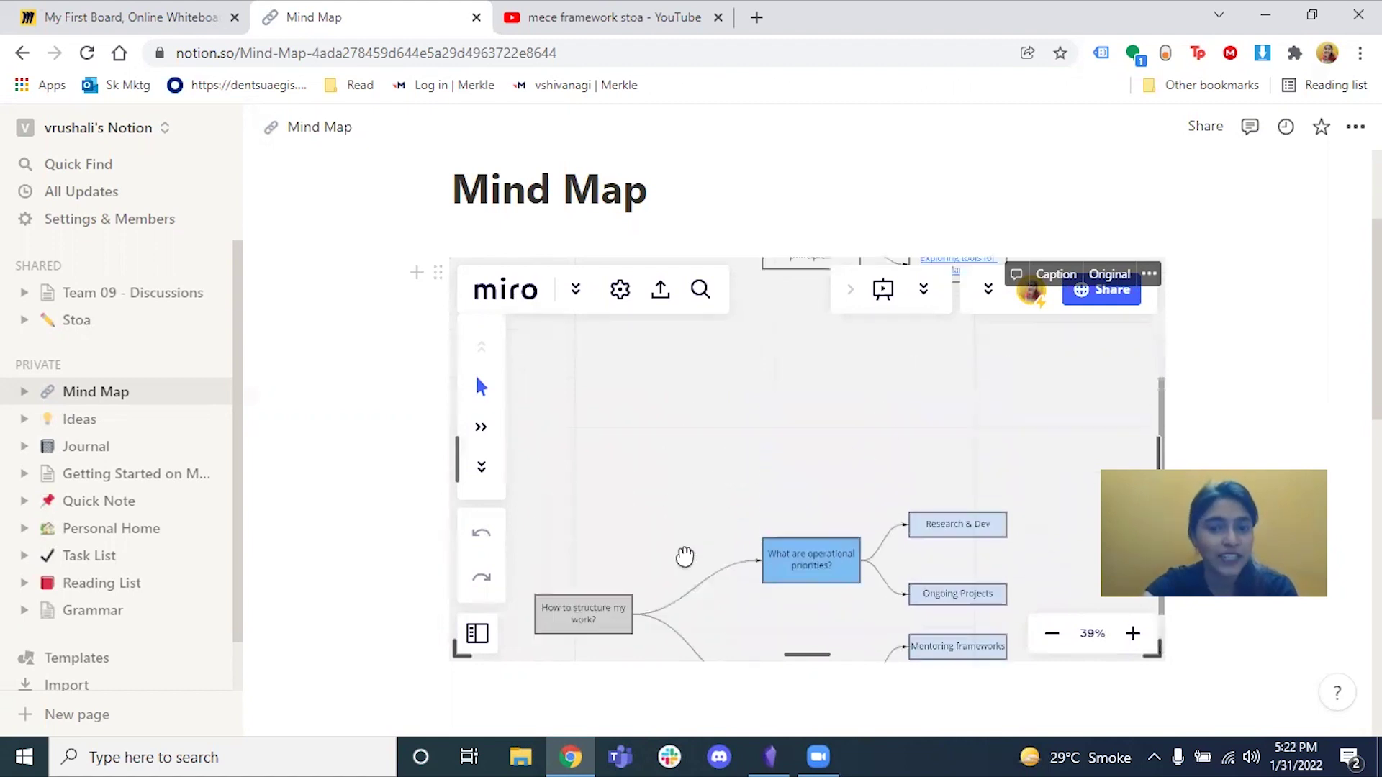
pyautogui.scroll(1, 698, 506)
pyautogui.scroll(-4, 704, 621)
pyautogui.scroll(4, 704, 546)
pyautogui.rightClick(704, 546)
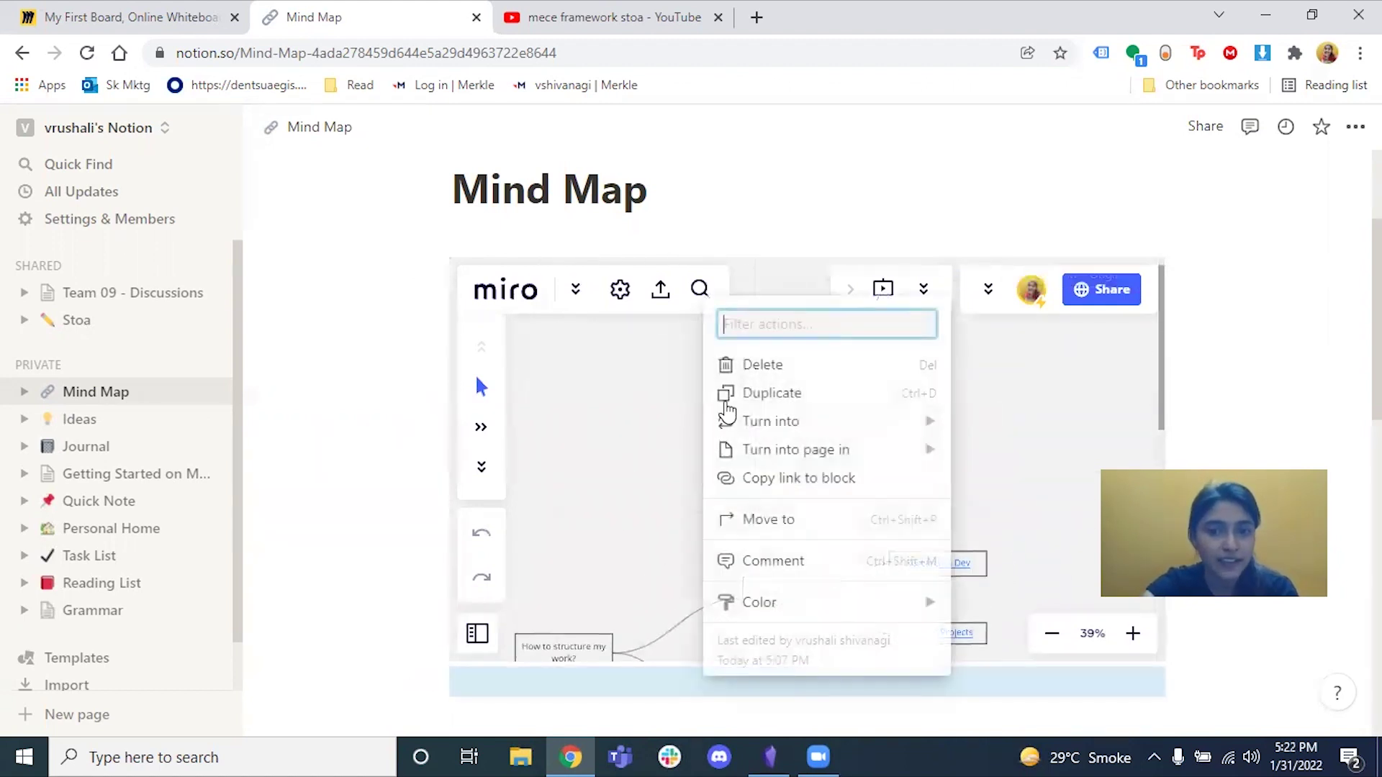
pyautogui.rightClick(620, 528)
pyautogui.rightClick(622, 538)
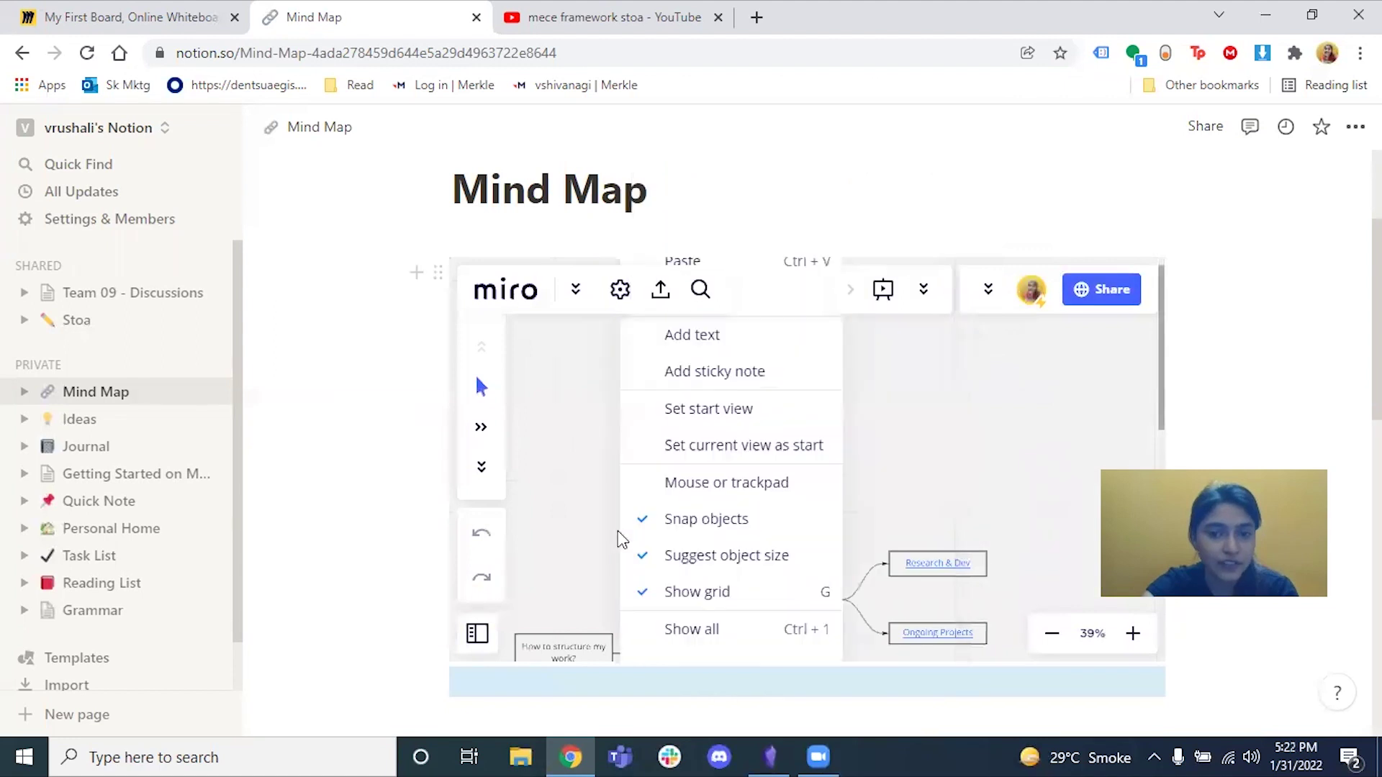
pyautogui.scroll(-2, 619, 460)
pyautogui.scroll(3, 638, 428)
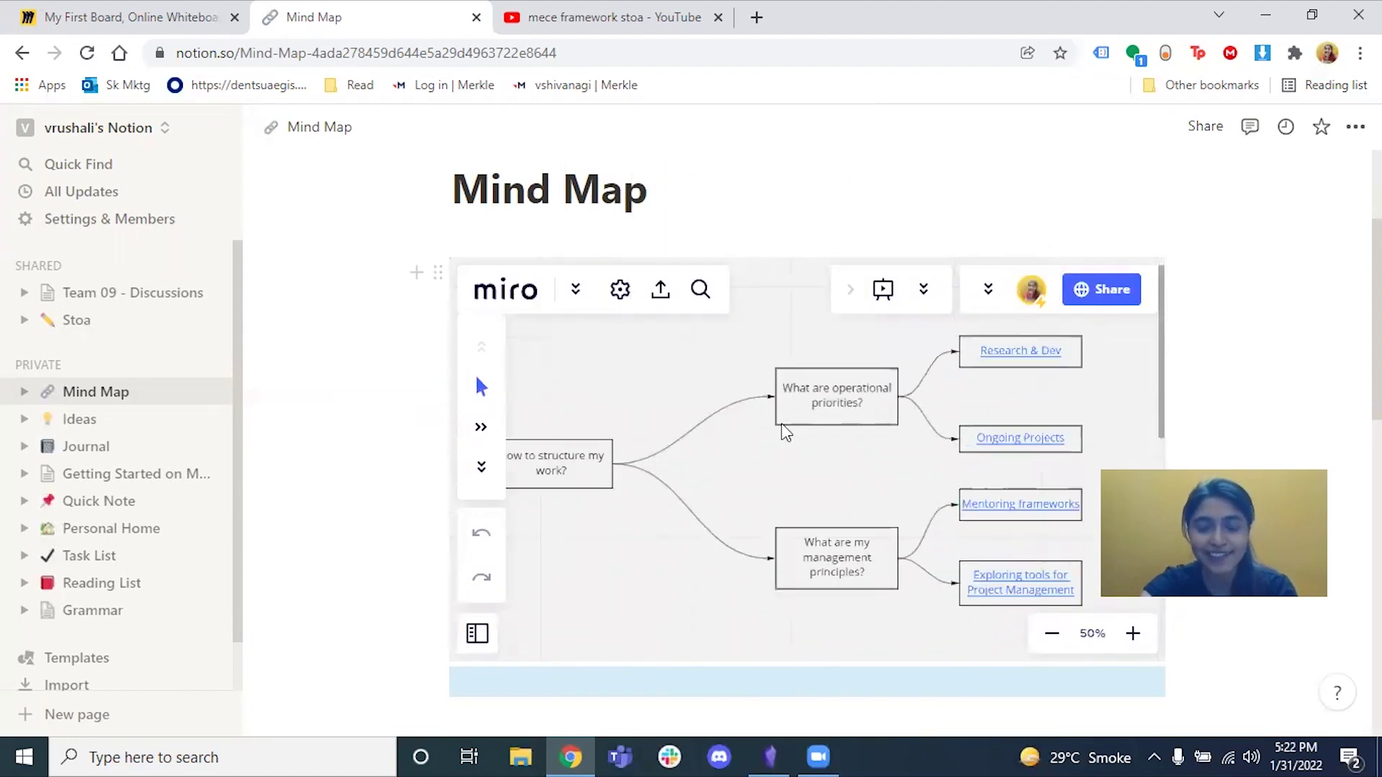
# Open the Research & Dev node's linked Notion page in a new tab, then return to Mind Map.
pyautogui.click(1022, 357)
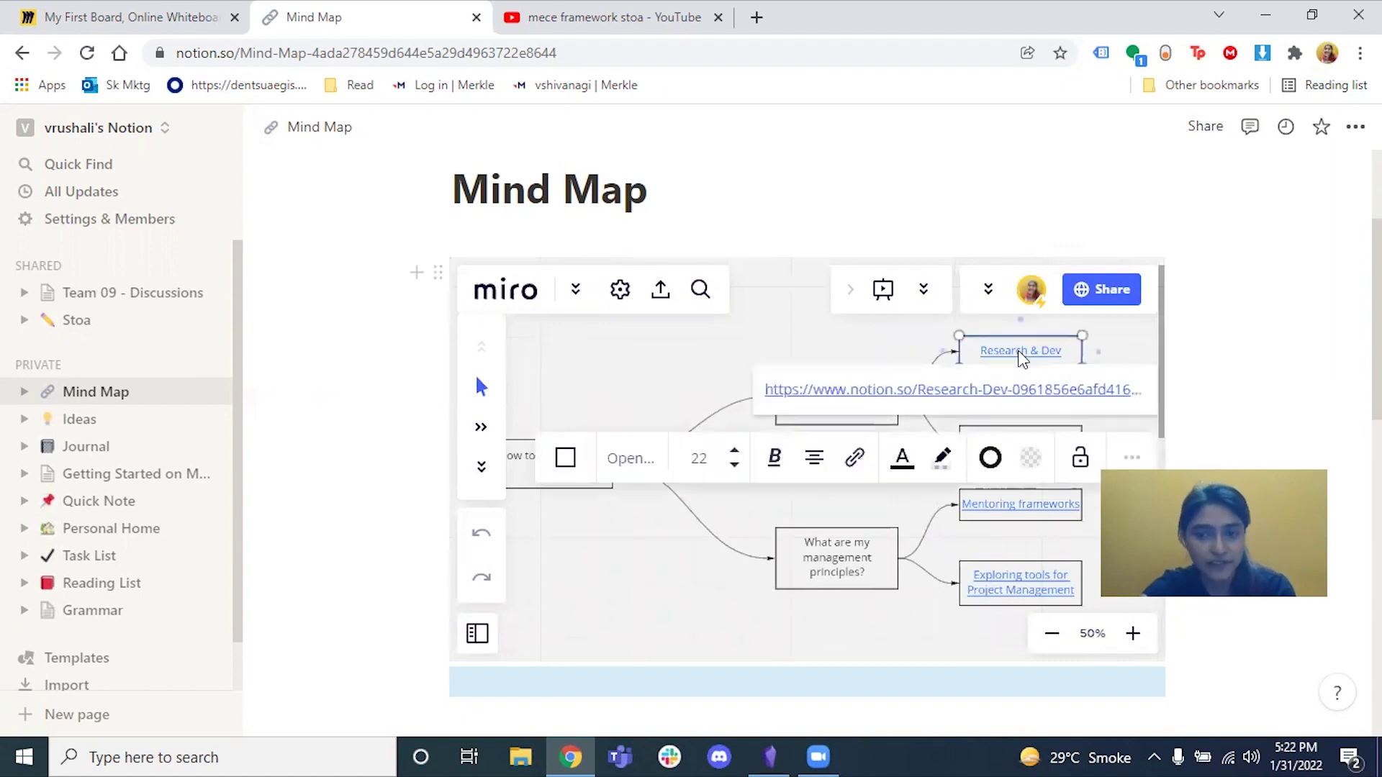
pyautogui.click(1010, 394)
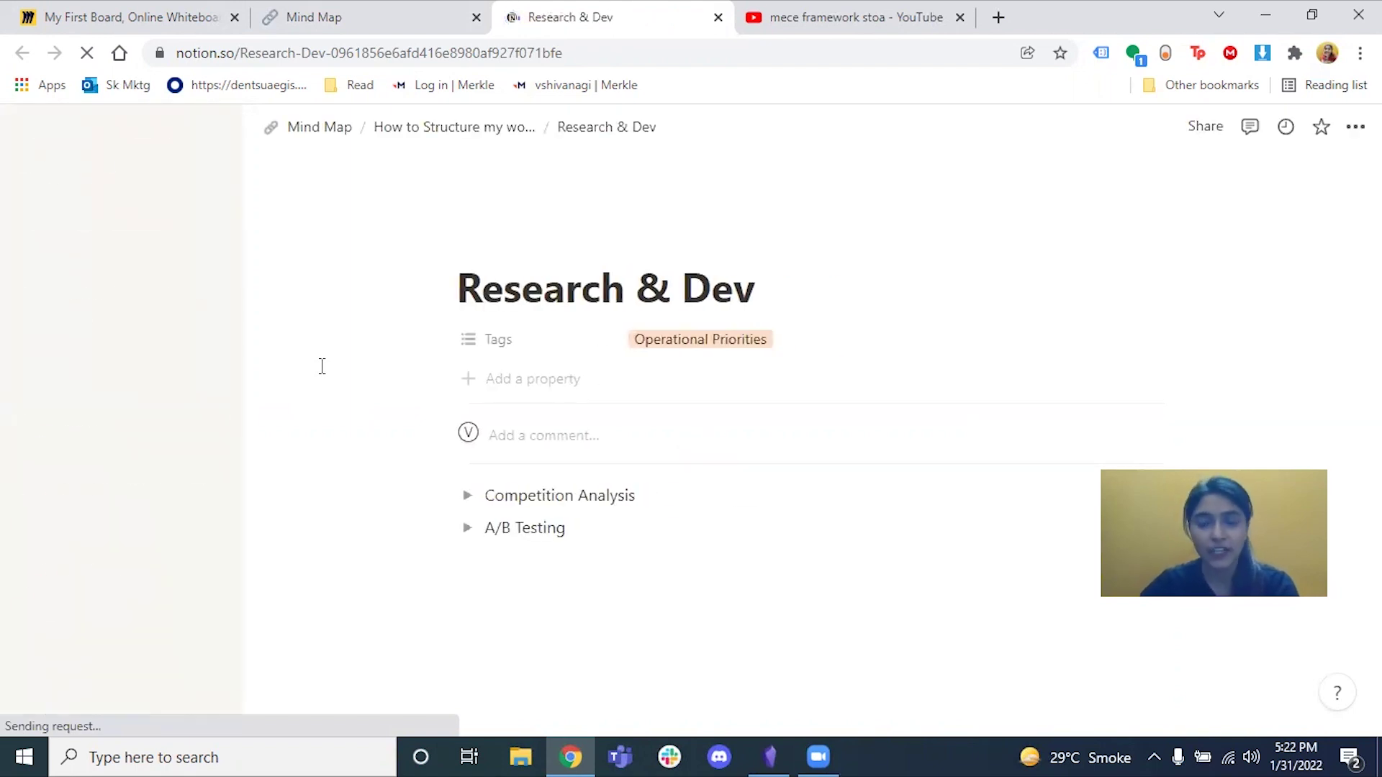
pyautogui.click(314, 17)
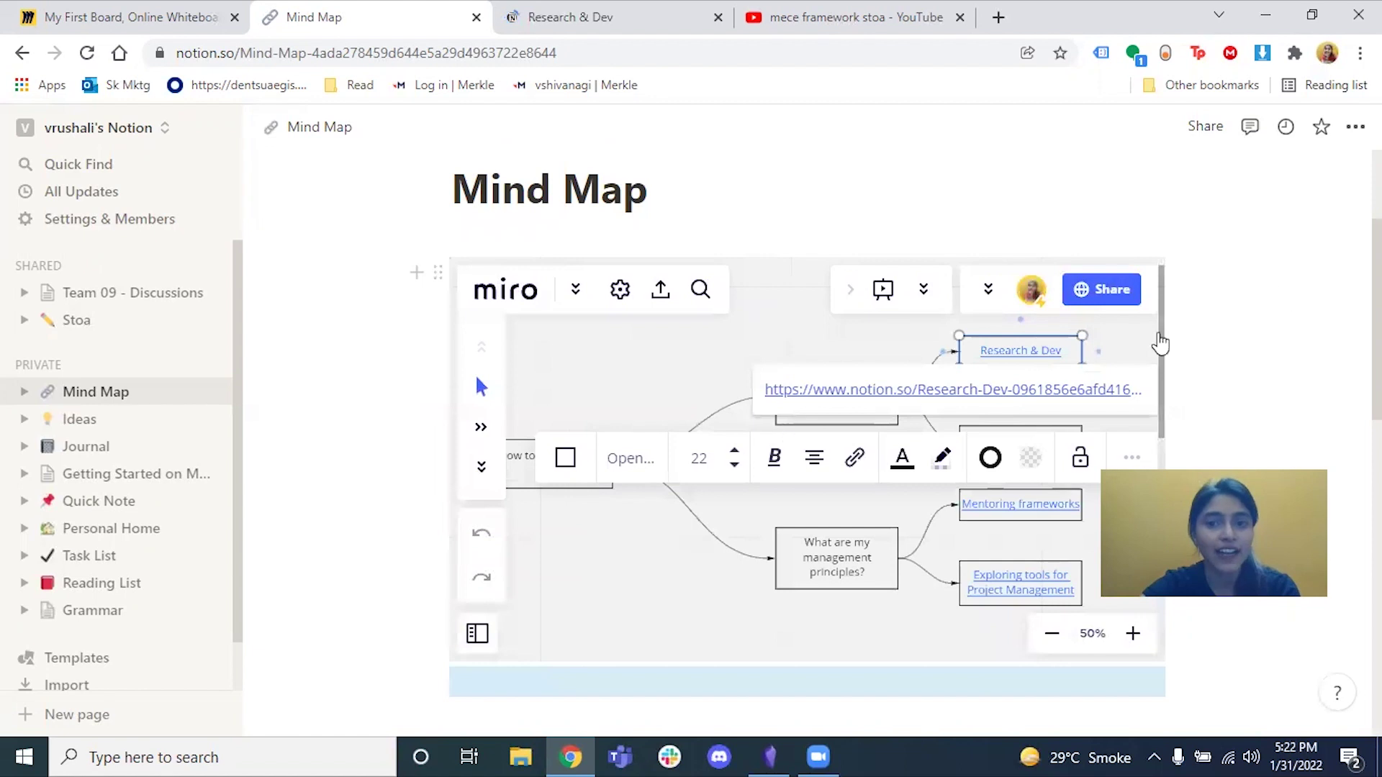
pyautogui.scroll(-7, 1225, 308)
# Scroll below the Miro embed and dismiss its block actions menu without changes.
pyautogui.click(654, 508)
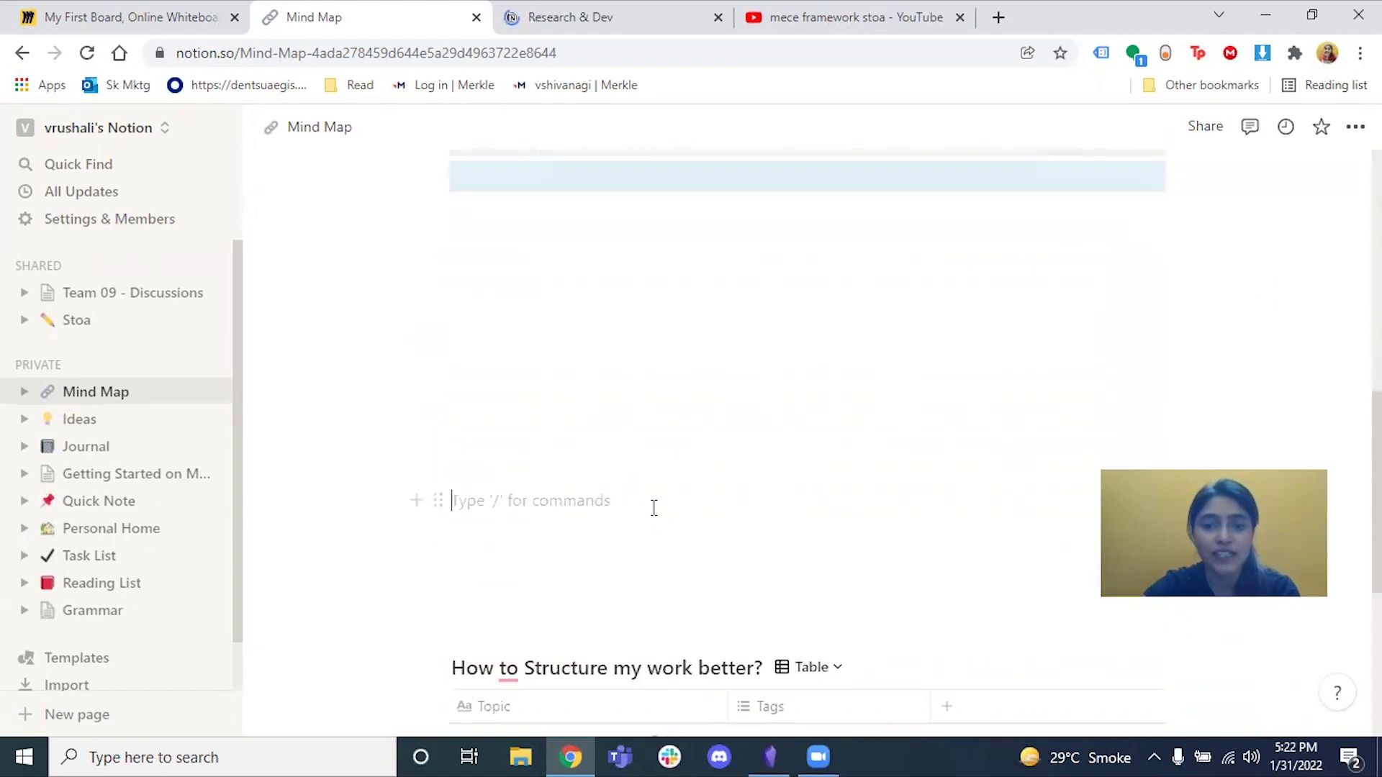
pyautogui.scroll(-4, 654, 508)
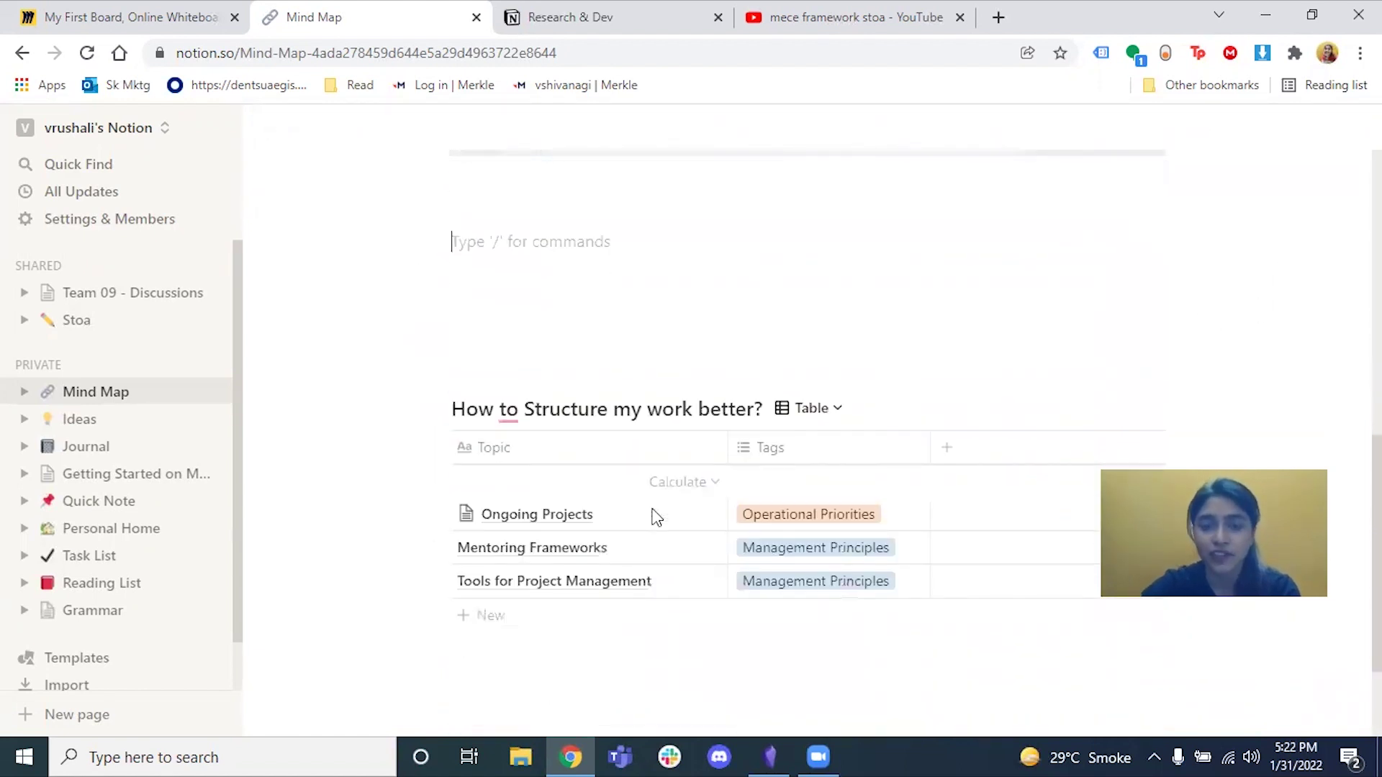
pyautogui.scroll(3, 801, 324)
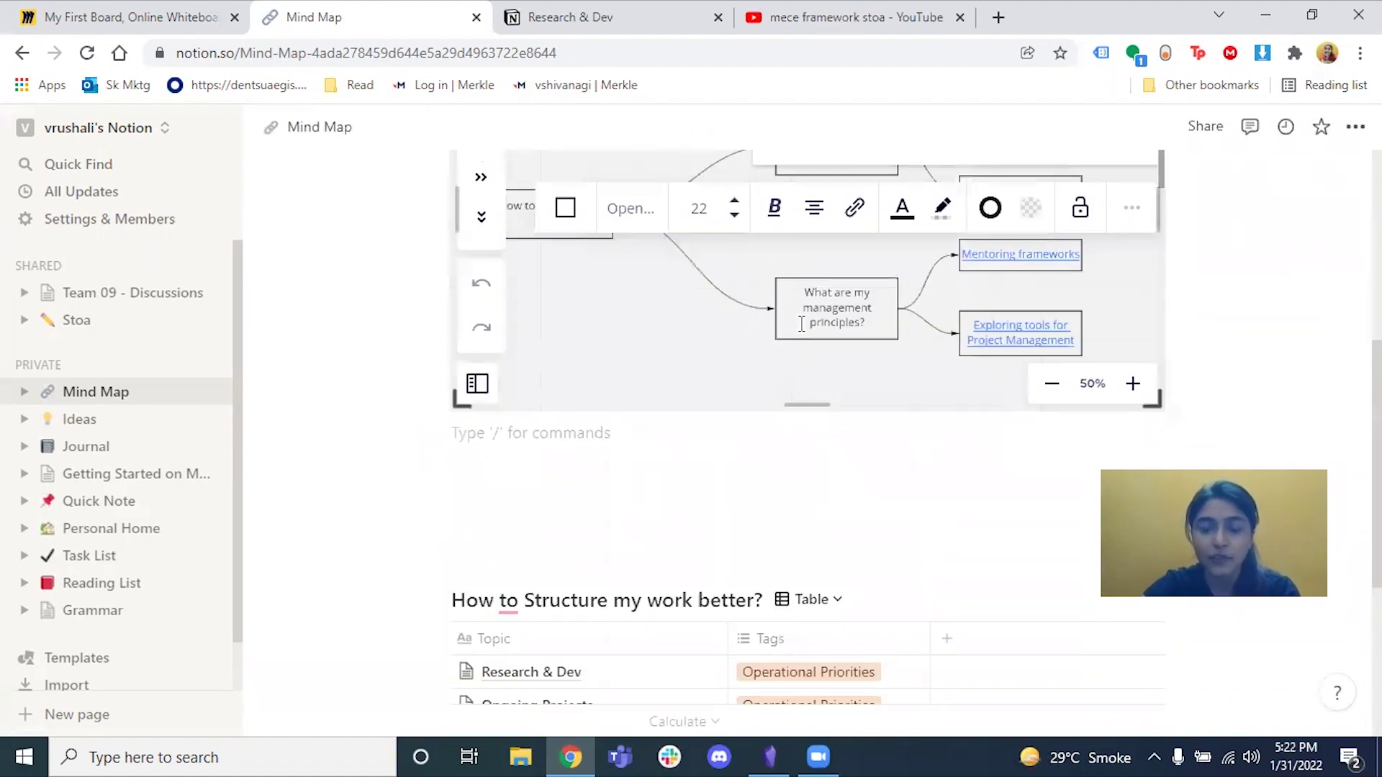
pyautogui.scroll(-3, 802, 324)
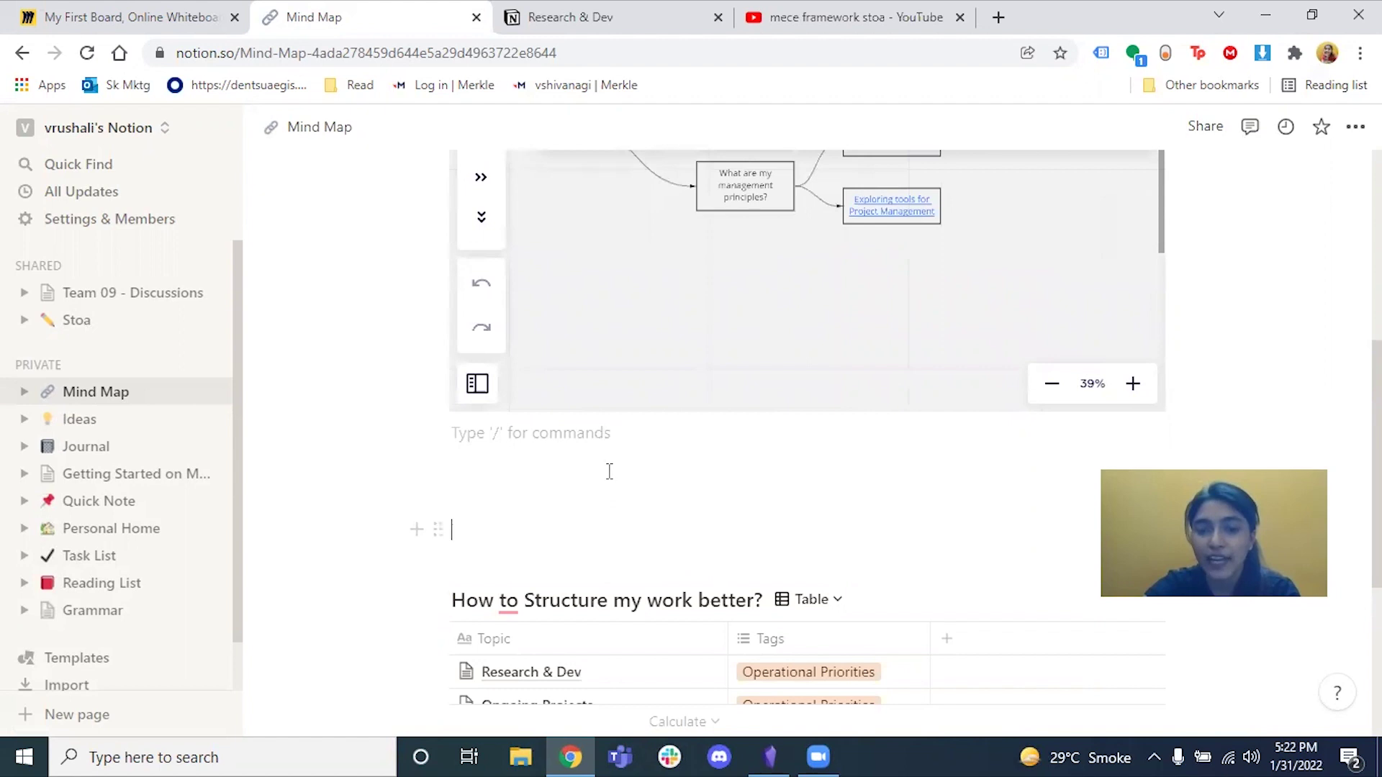
pyautogui.rightClick(617, 531)
pyautogui.press('Escape')
# Check the table lists Research & Dev tagged Operational Priorities, then scroll back to the embed.
pyautogui.click(575, 524)
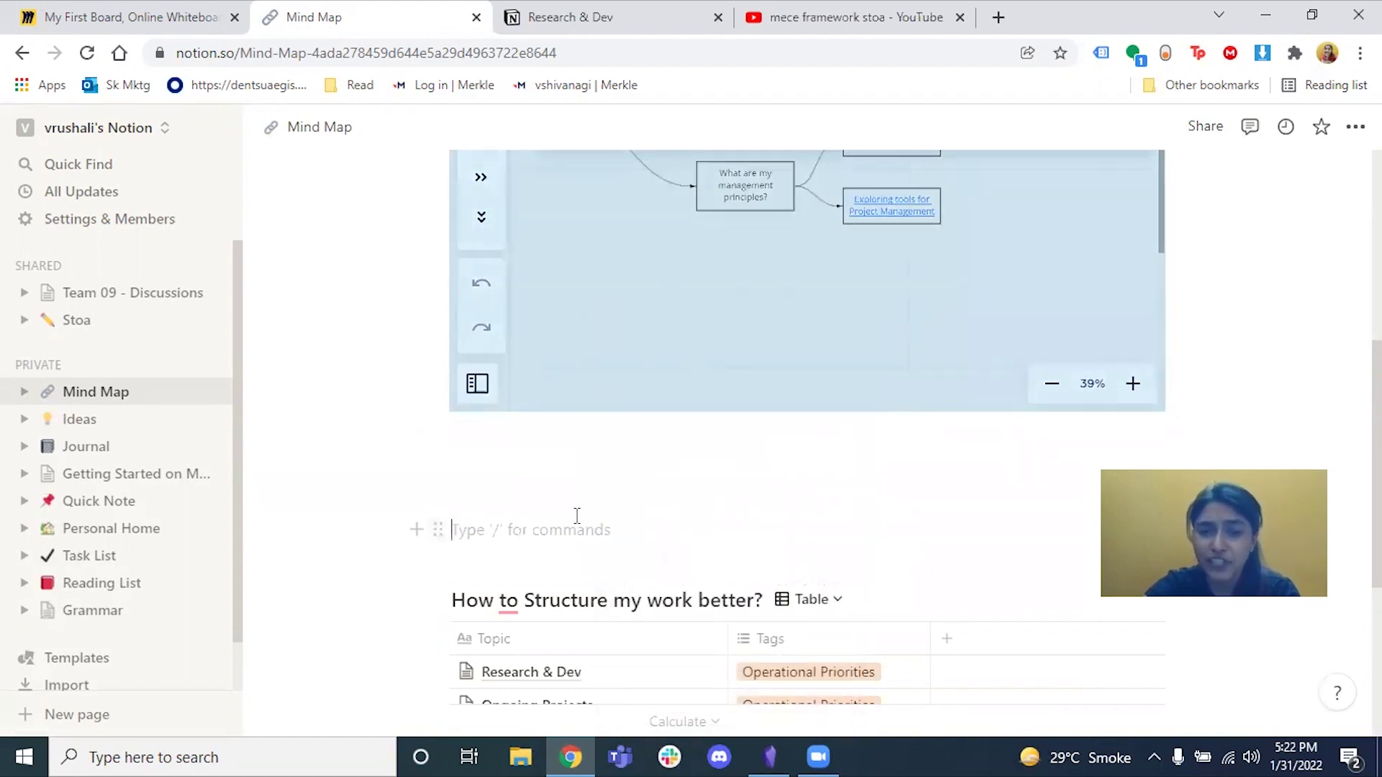
pyautogui.scroll(-3, 871, 561)
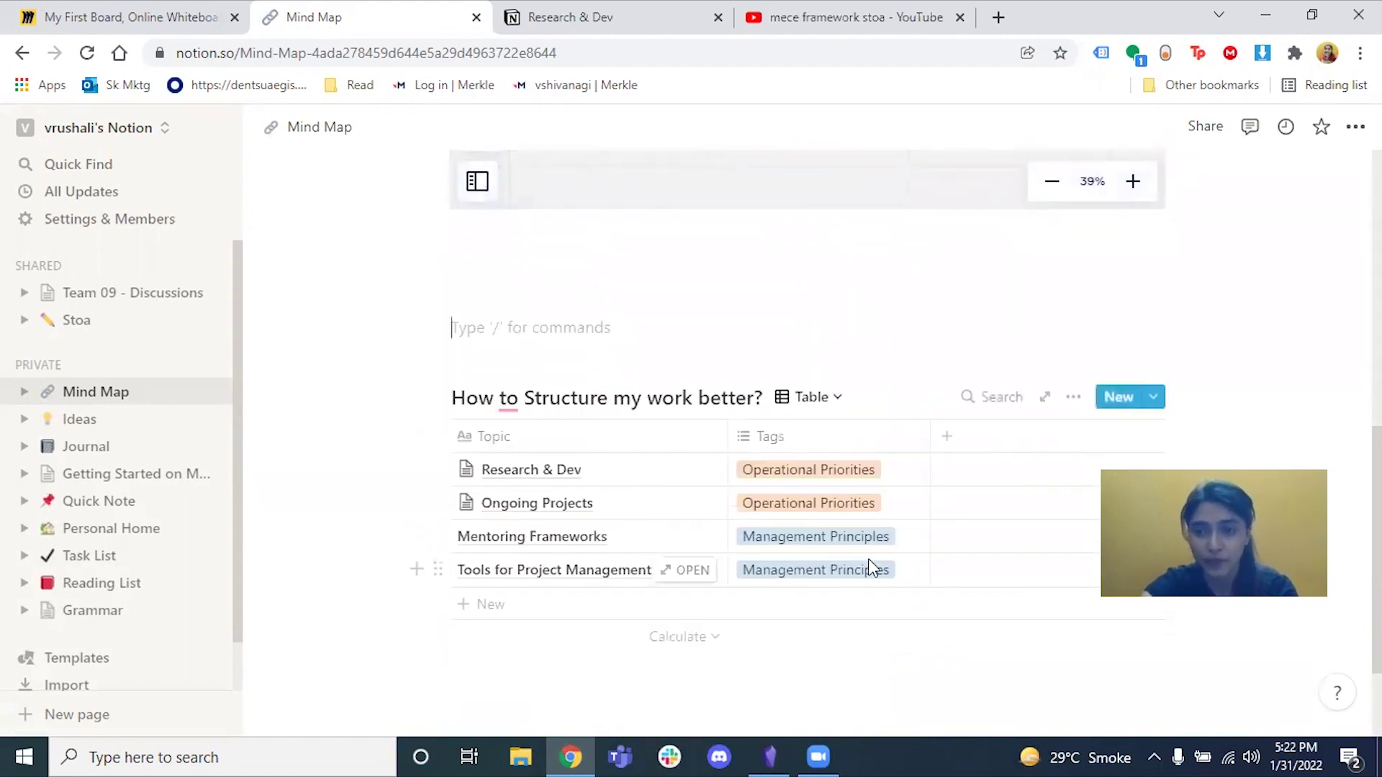
pyautogui.click(838, 405)
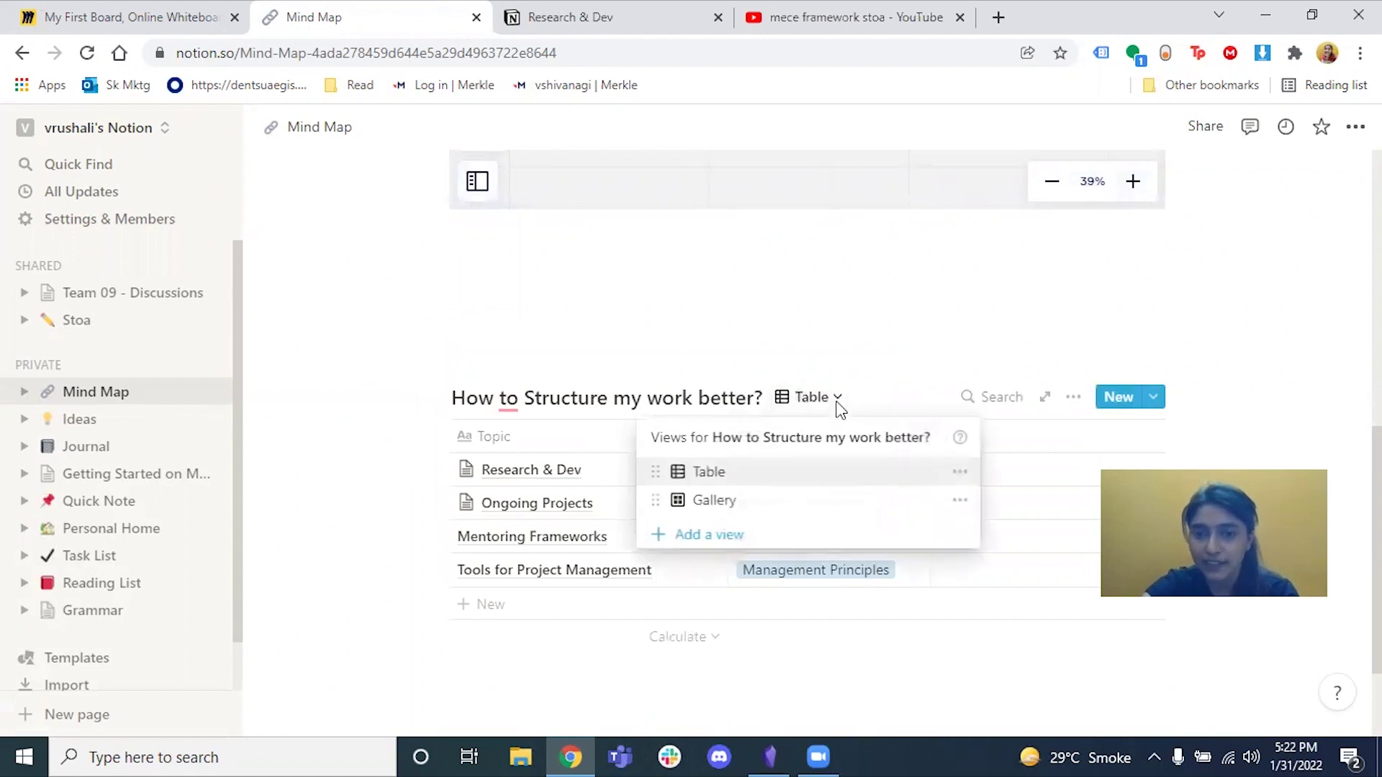
pyautogui.click(814, 296)
pyautogui.scroll(5, 821, 355)
pyautogui.scroll(1, 821, 354)
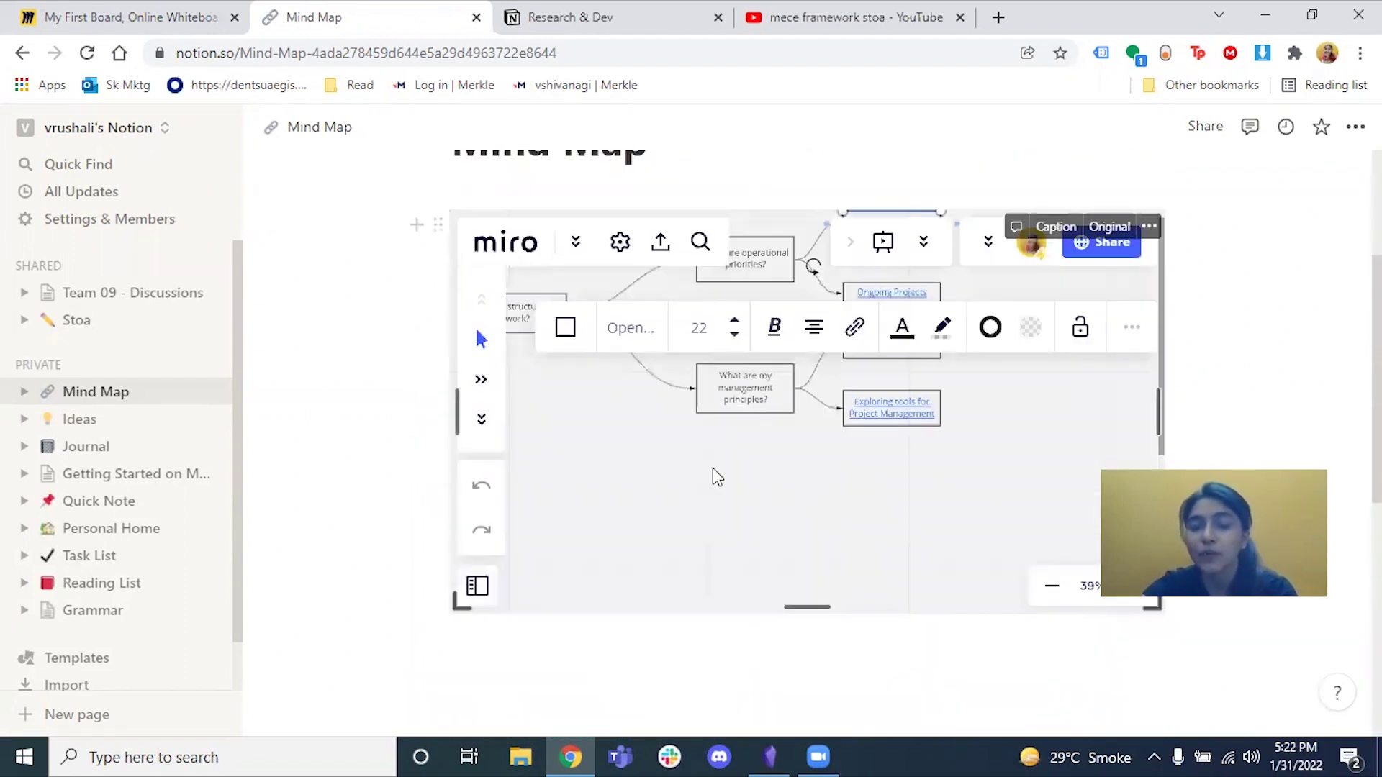
pyautogui.moveTo(758, 441); pyautogui.dragTo(769, 518)
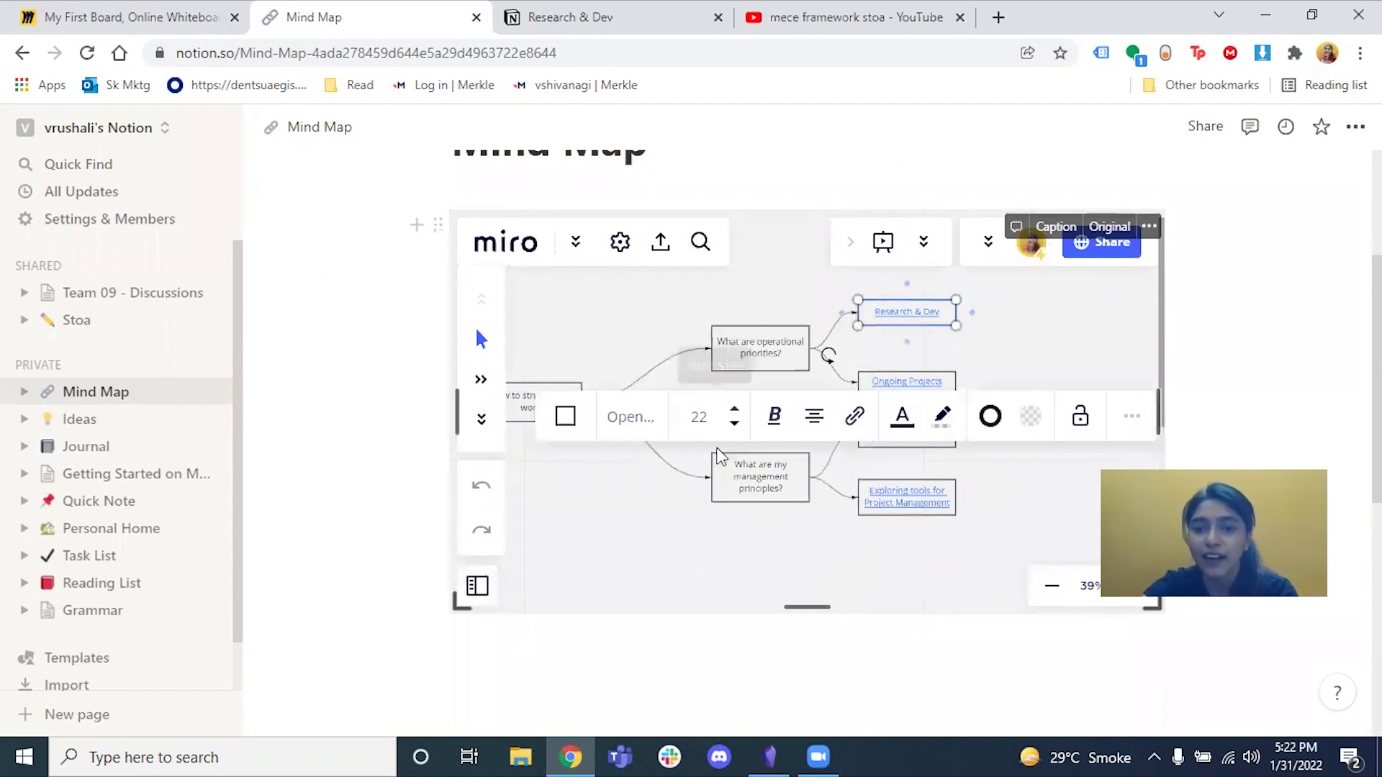
pyautogui.click(648, 503)
pyautogui.scroll(3, 676, 475)
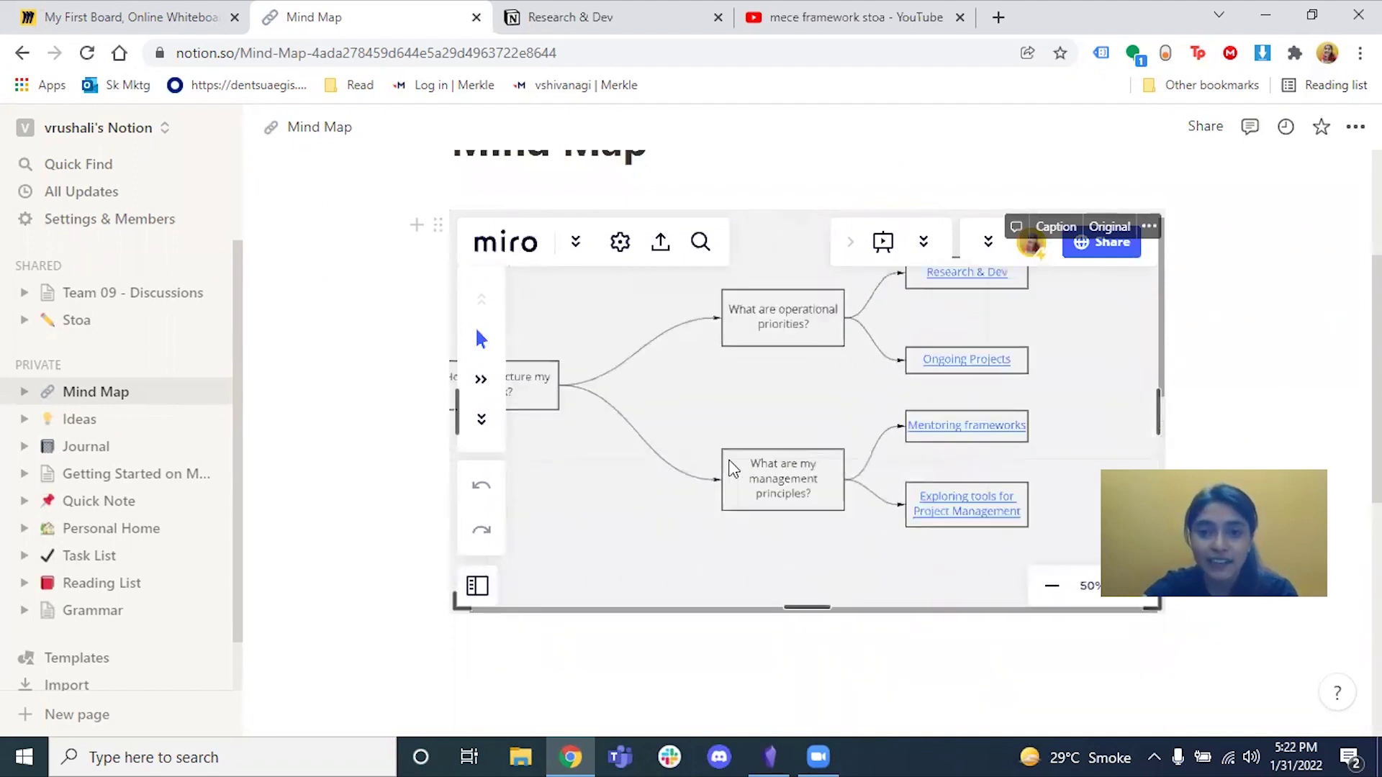
pyautogui.scroll(2, 709, 449)
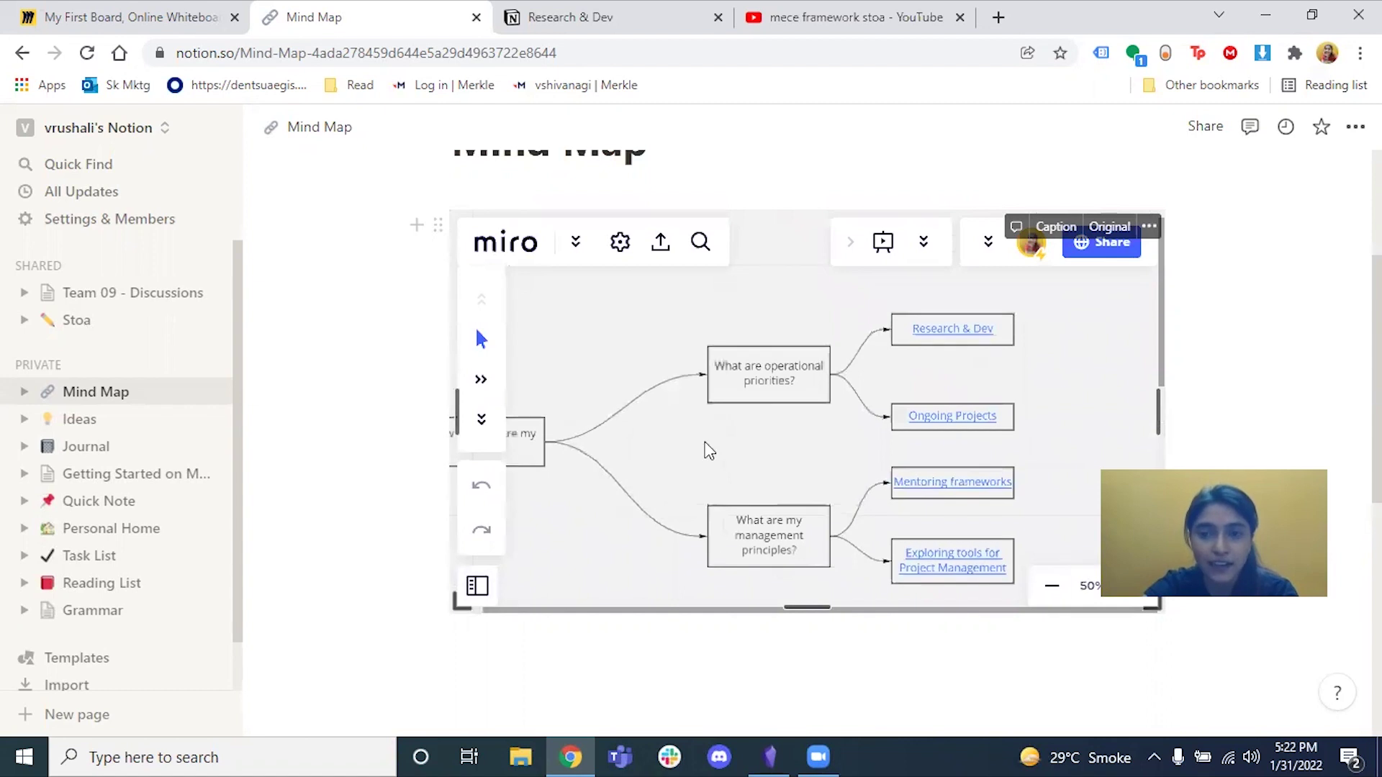